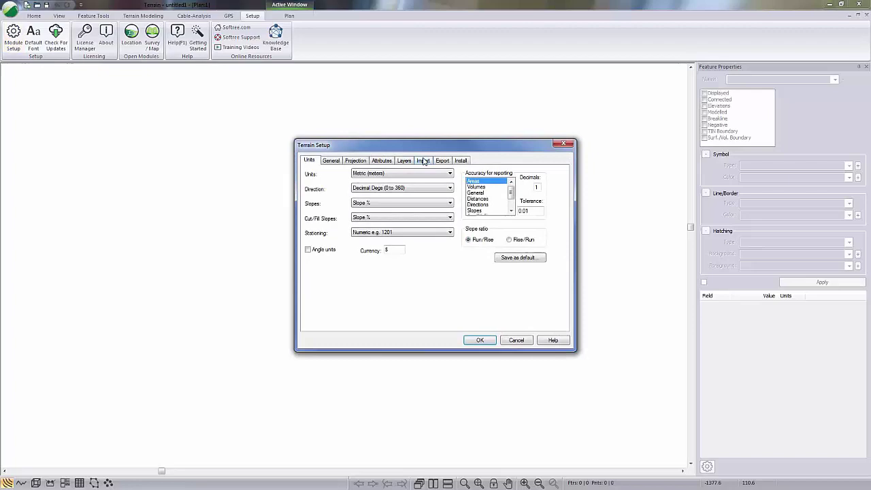
Load the training Normal.iop import option file from the Training folder.
left_click(423, 160)
left_click(496, 198)
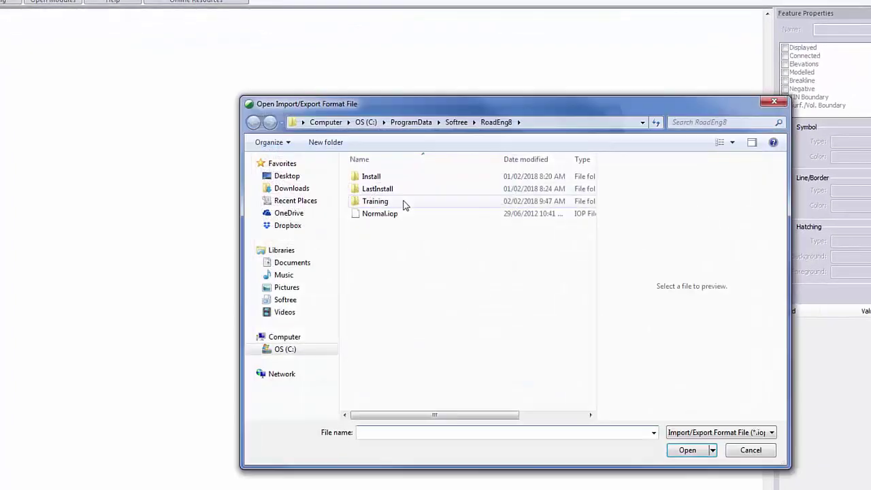
left_click(385, 251)
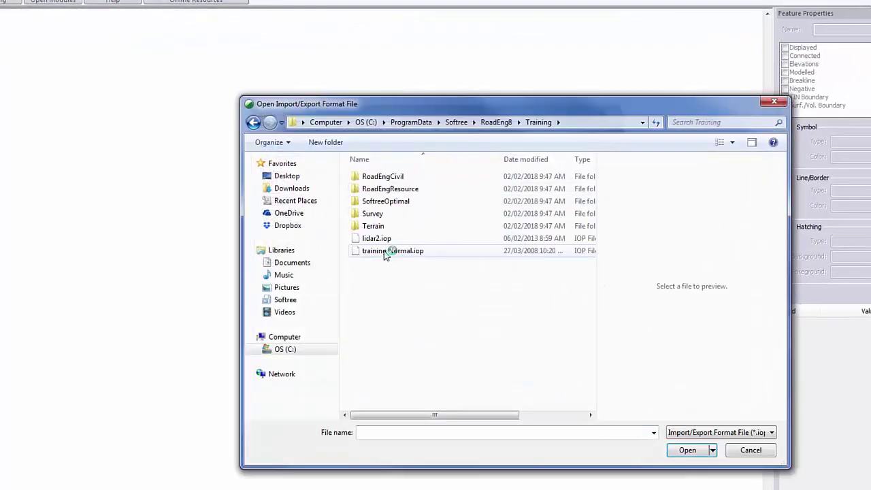
left_click(687, 450)
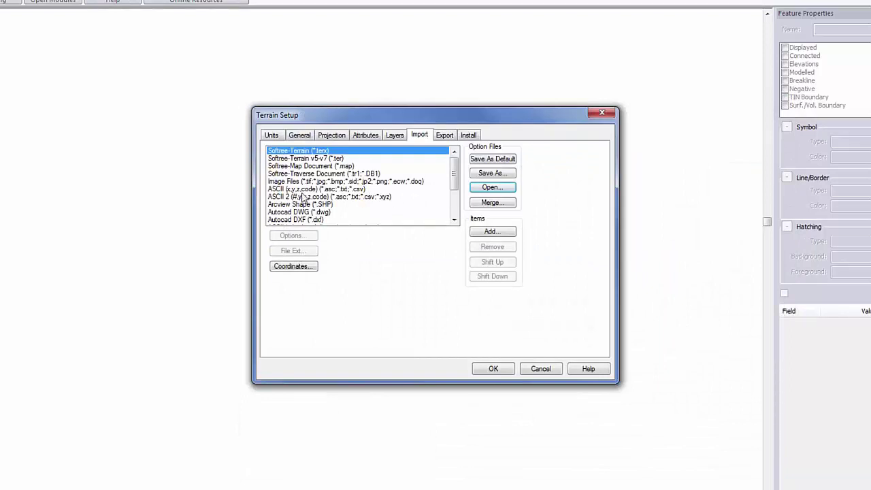
Add a New ASCII import format based on the ASCII (x,y,z,code) format.
left_click(302, 189)
left_click(491, 232)
type("New ASCII")
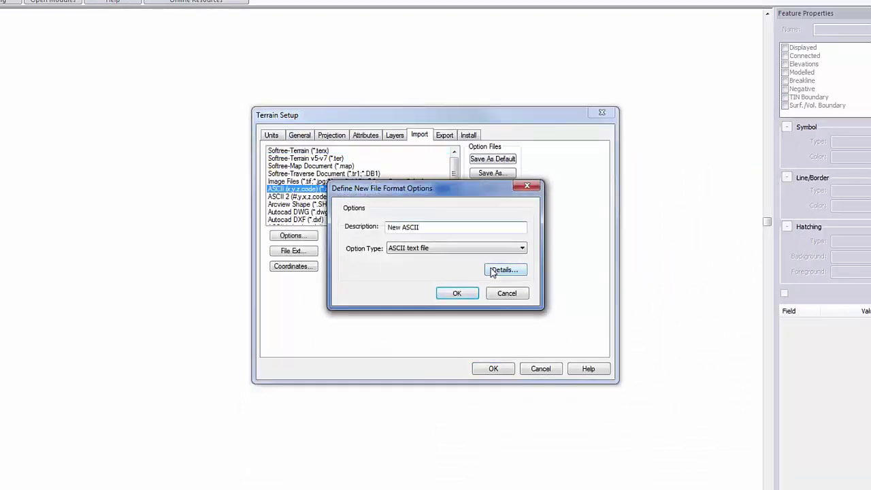
Make code EP blue polyline breaklines connected by code, with a circle-cross symbol.
left_click(493, 271)
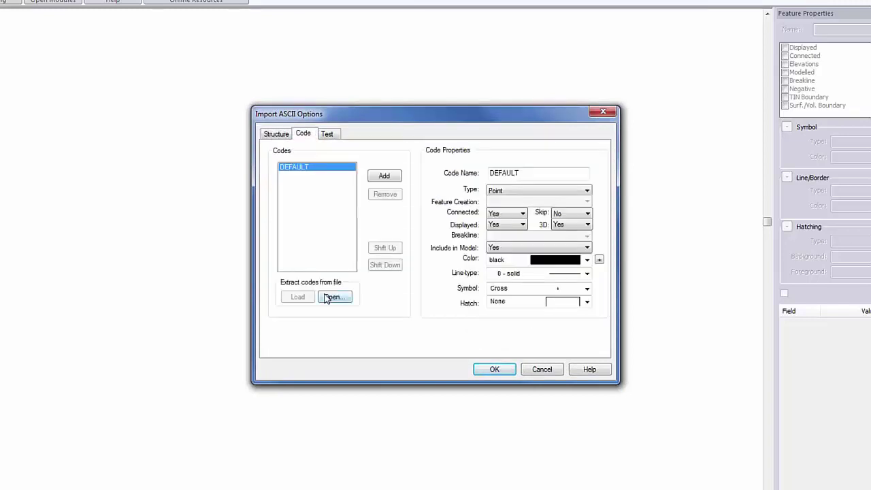
left_click(305, 206)
left_click(301, 235)
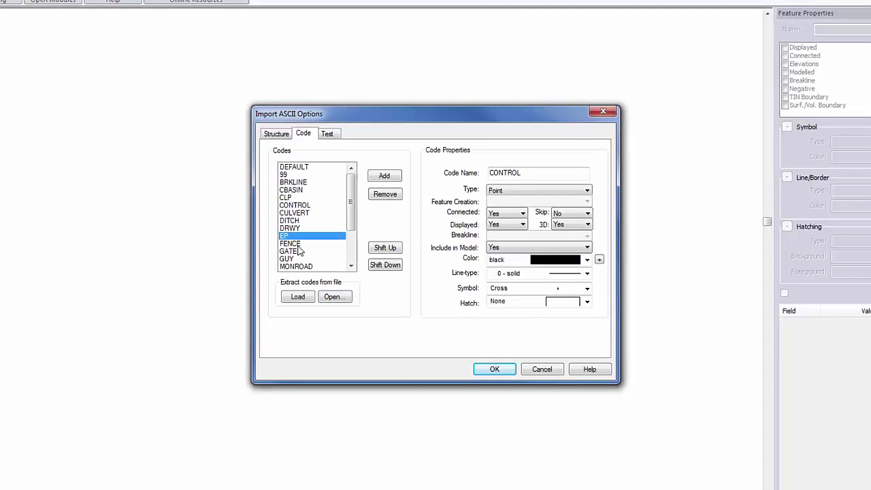
left_click(535, 194)
left_click(531, 208)
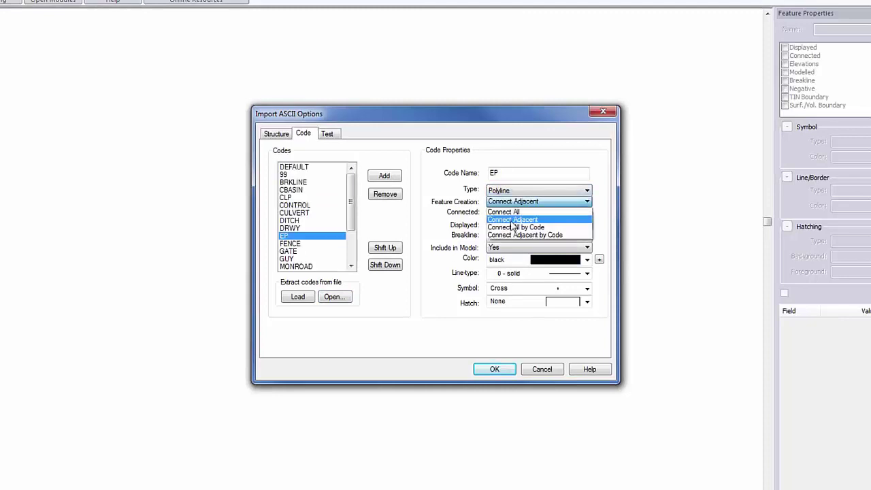
left_click(517, 225)
left_click(503, 236)
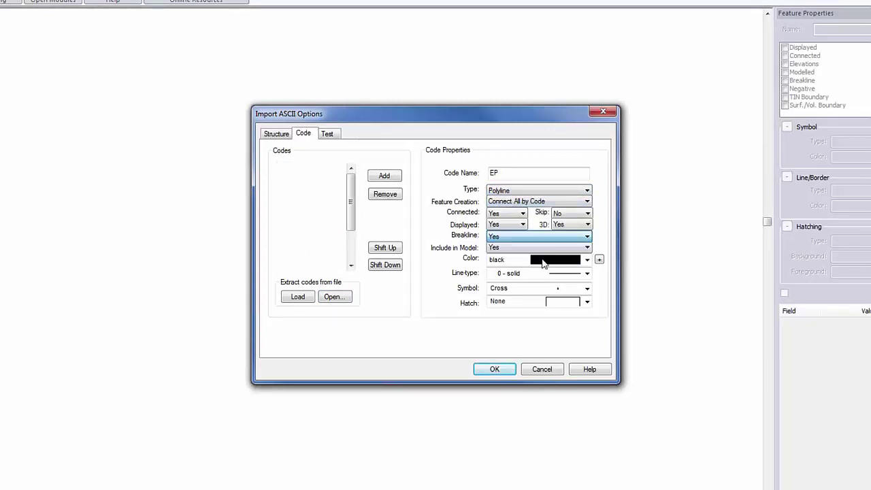
left_click(586, 259)
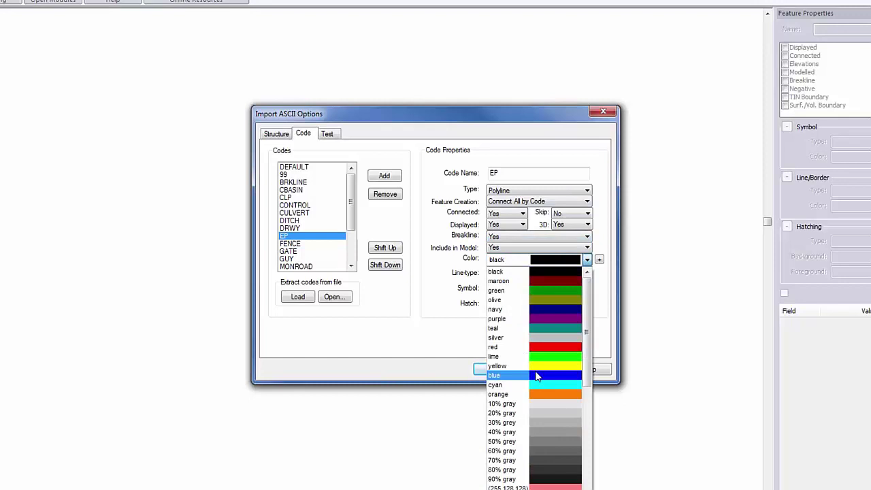
left_click(537, 376)
left_click(586, 288)
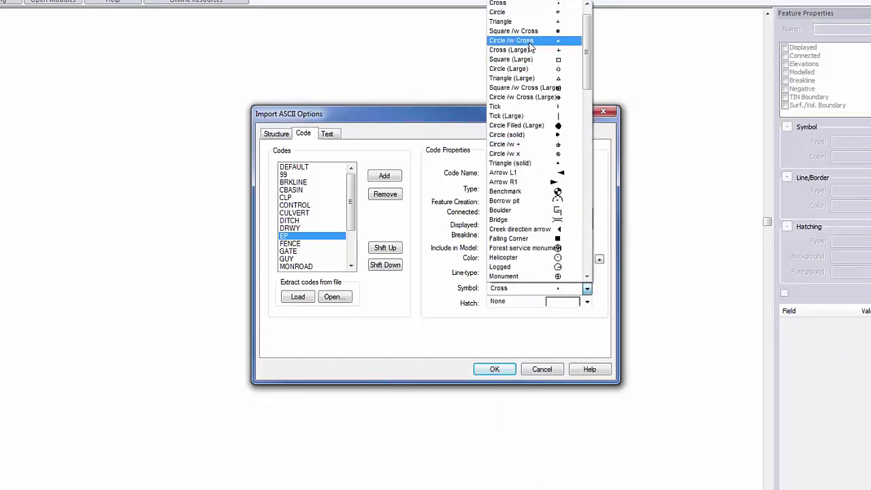
left_click(529, 42)
Test the format on Survey1.txt records and confirm the New ASCII format.
left_click(327, 134)
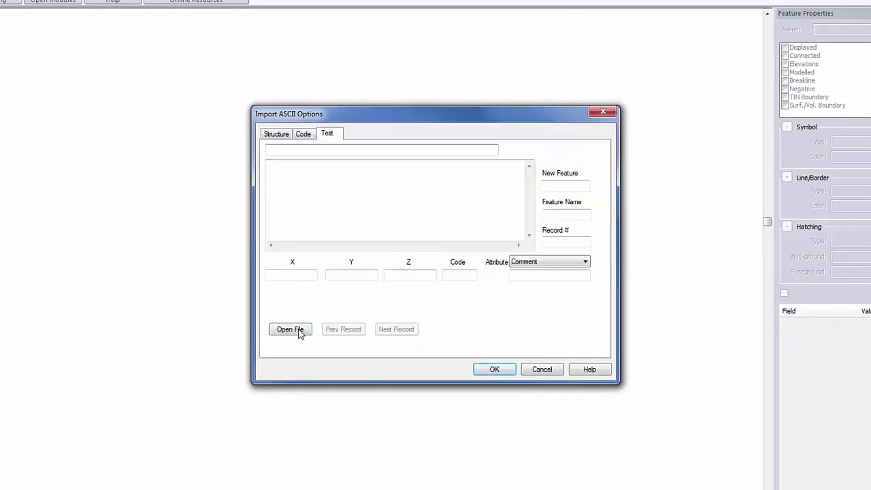
left_click(291, 329)
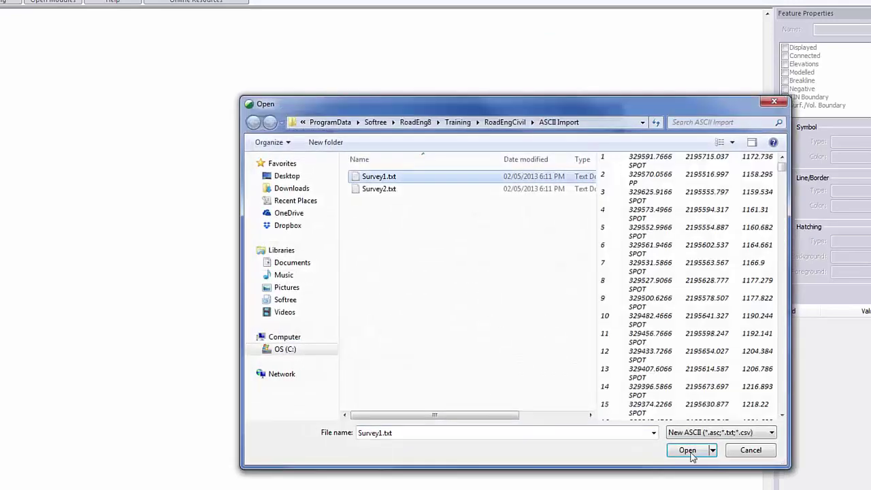
left_click(688, 451)
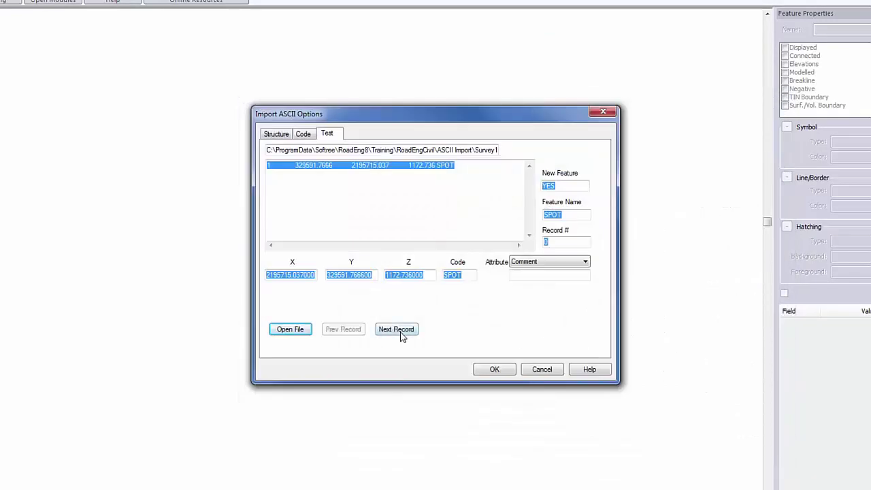
left_click(395, 329)
left_click(396, 329)
left_click(396, 329)
left_click(396, 329)
left_click(399, 331)
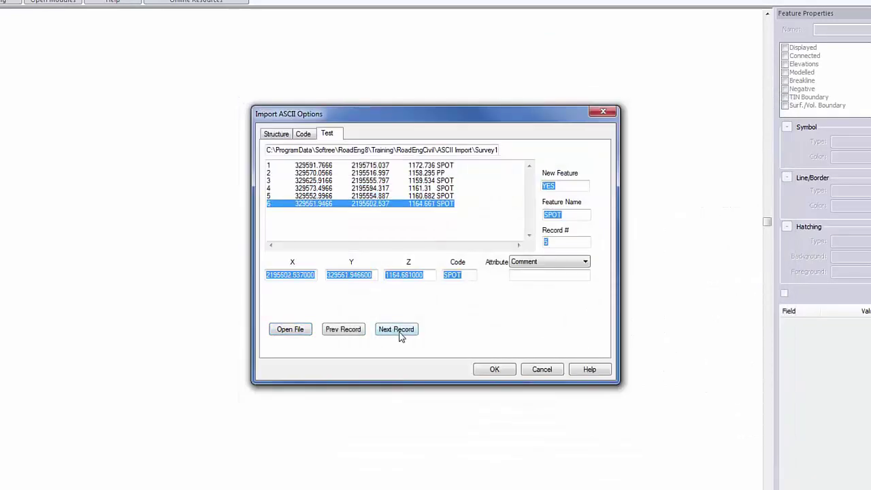
left_click(494, 370)
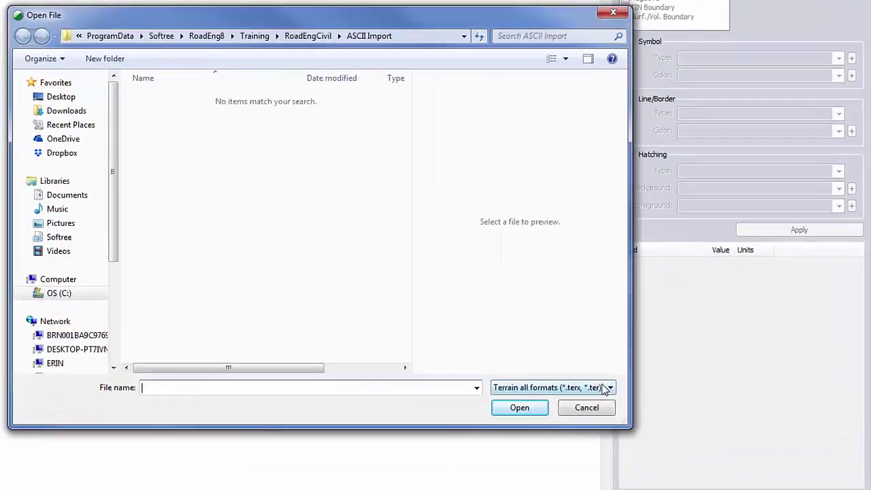
Import Survey1.txt as New ASCII format without coordinate conversion.
left_click(604, 388)
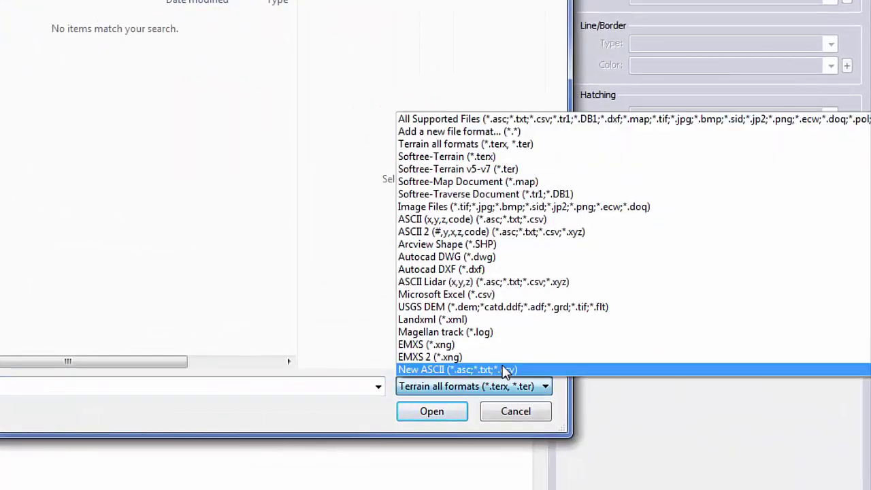
left_click(507, 370)
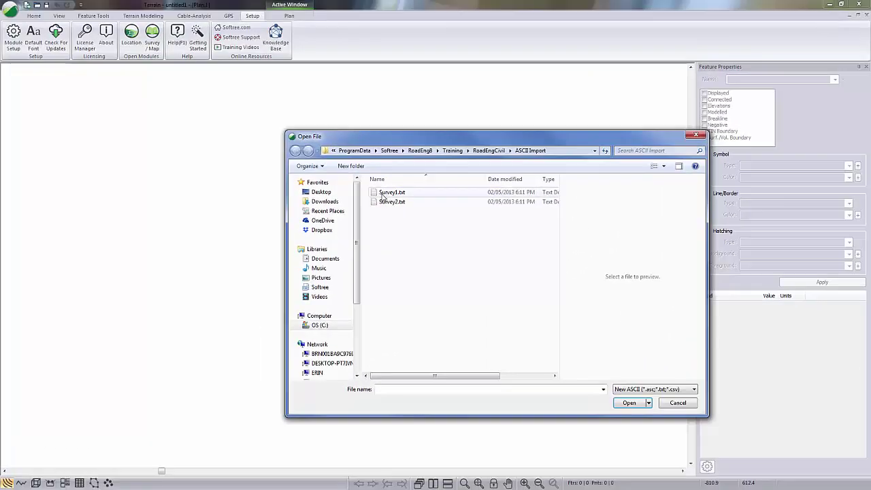
left_click(382, 195)
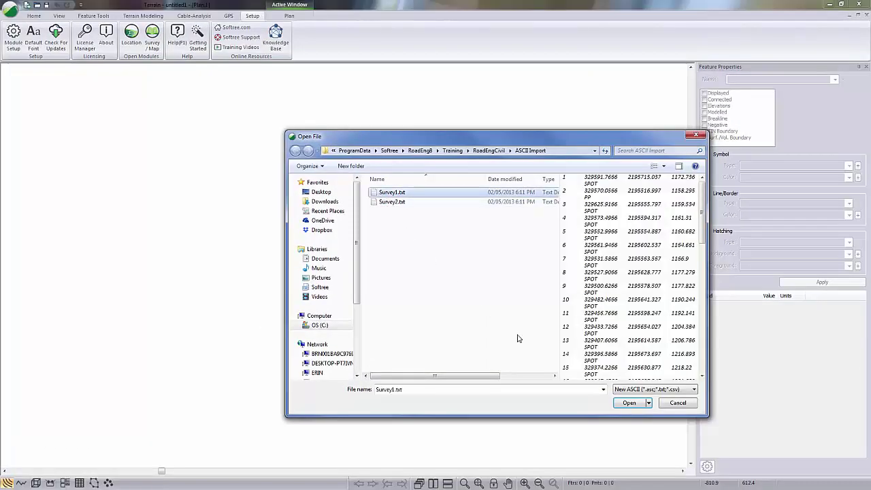
left_click(630, 404)
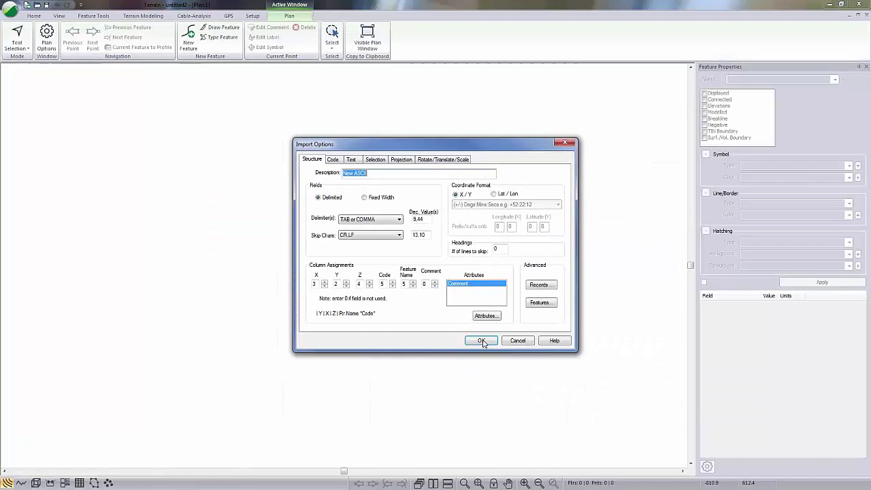
left_click(482, 340)
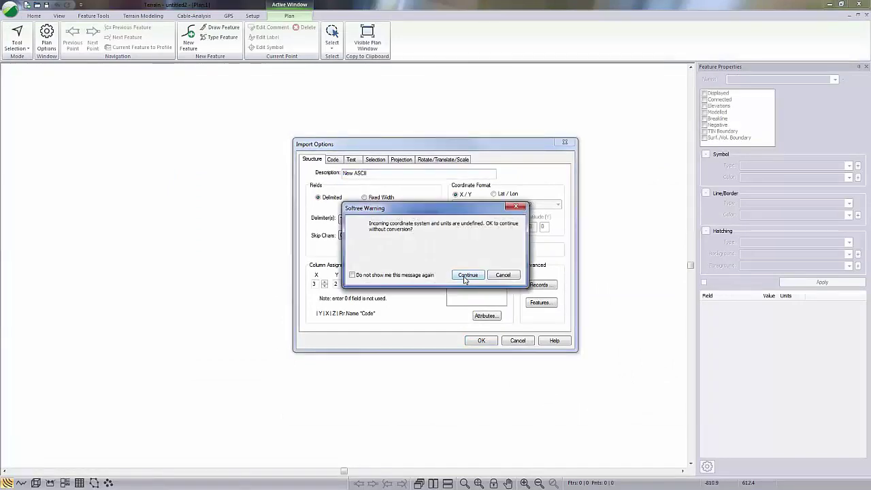
left_click(468, 275)
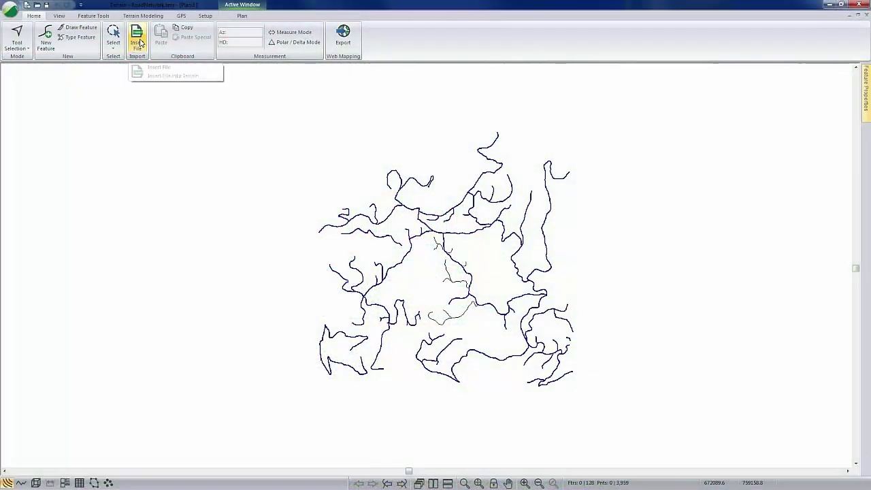
Import ground-class points from all six LiDAR .las files without coordinate conversion.
left_click(158, 66)
left_click(300, 117)
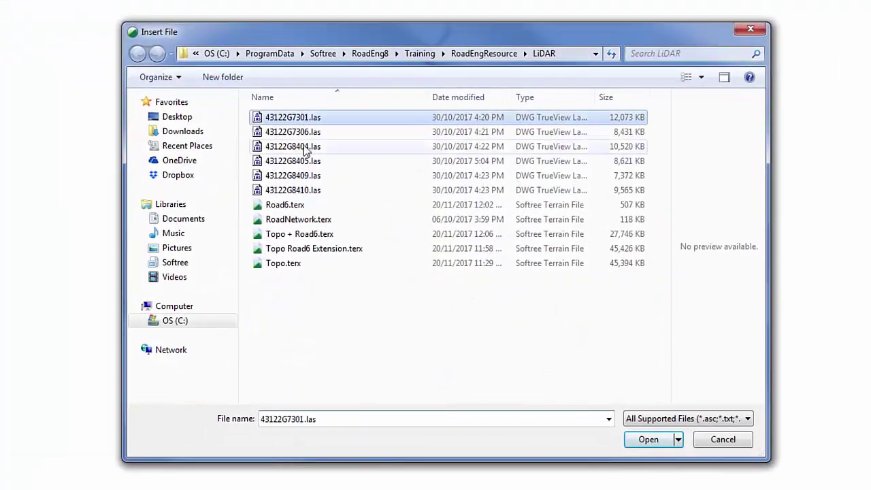
left_click(323, 192, "shift")
key("Return")
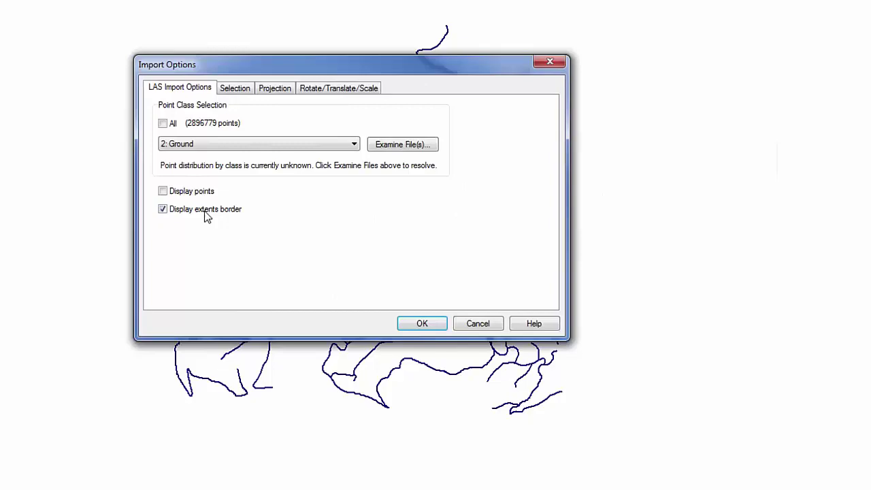
left_click(428, 325)
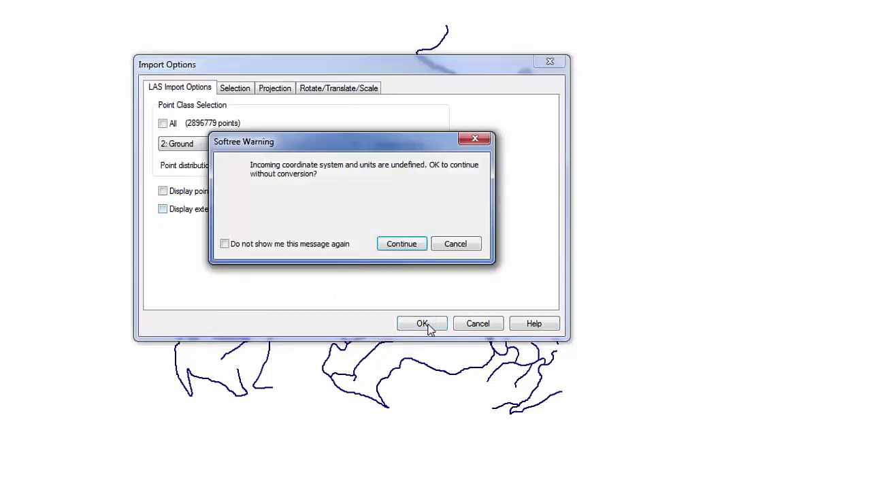
left_click(403, 245)
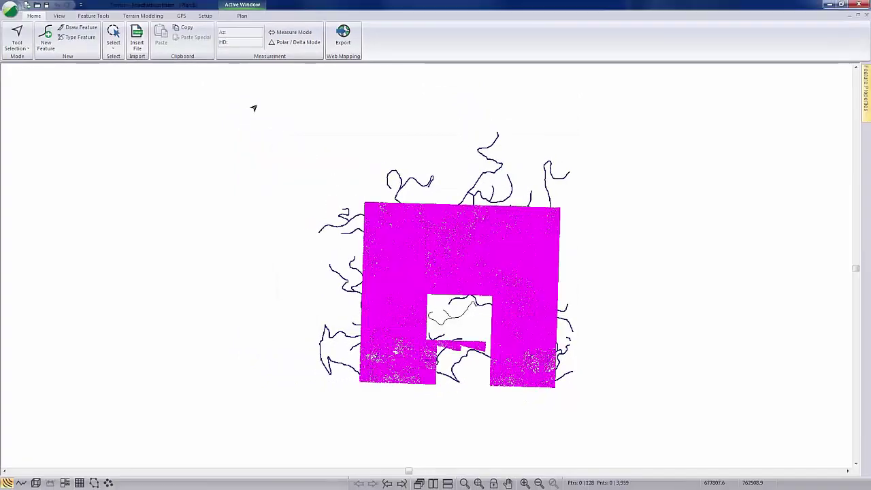
Thin surface points on a 10 m grid, excluding the Proposed_Roads-4 corridor.
left_click(143, 16)
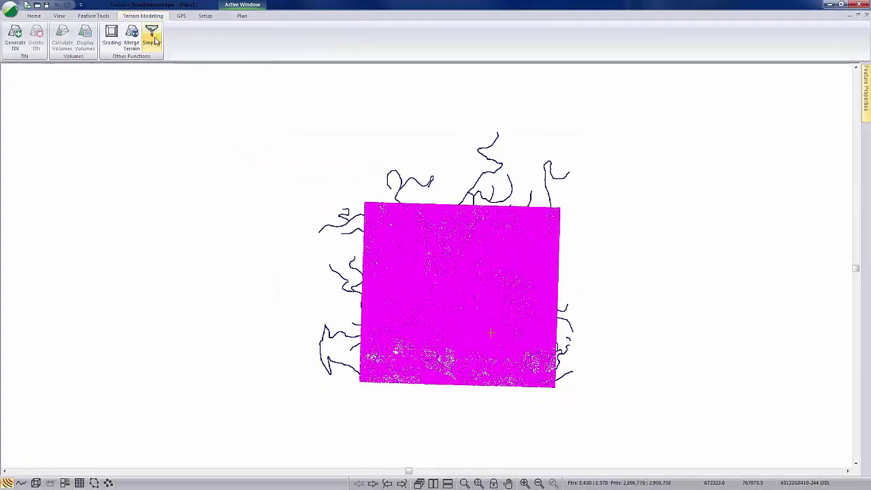
left_click(152, 38)
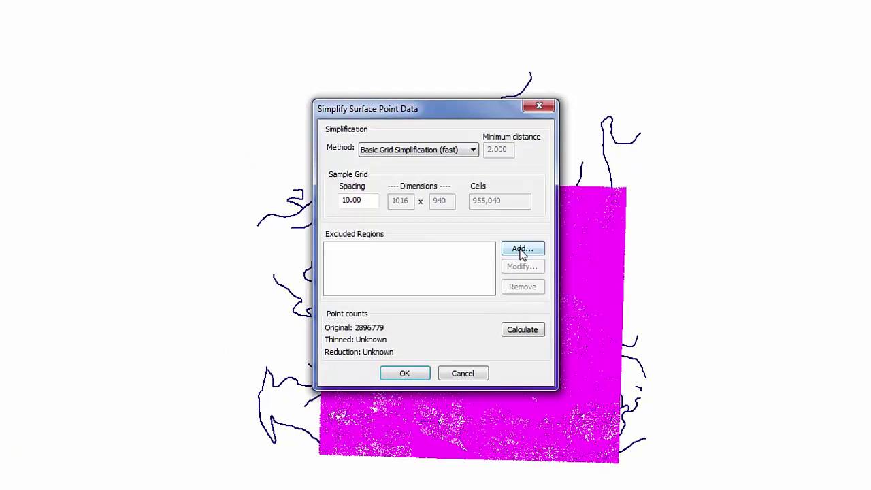
left_click(521, 249)
left_click(397, 178)
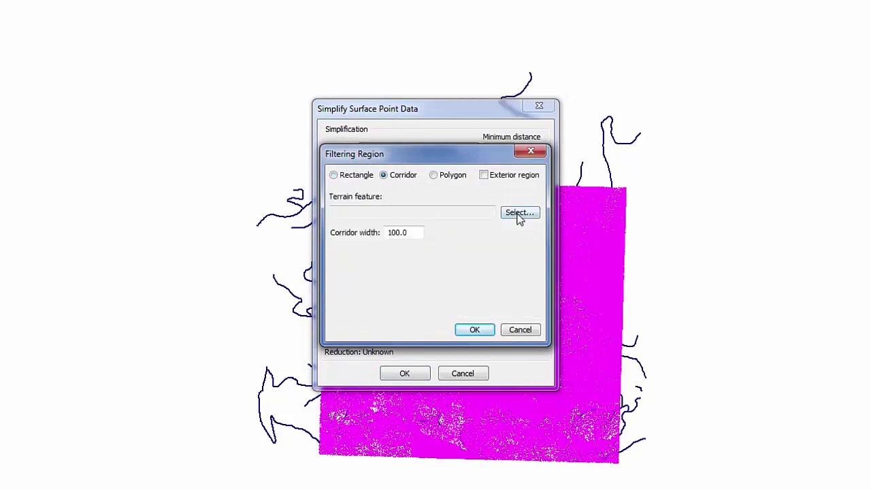
left_click(518, 214)
left_click_drag(507, 143, 507, 365)
left_click(428, 322)
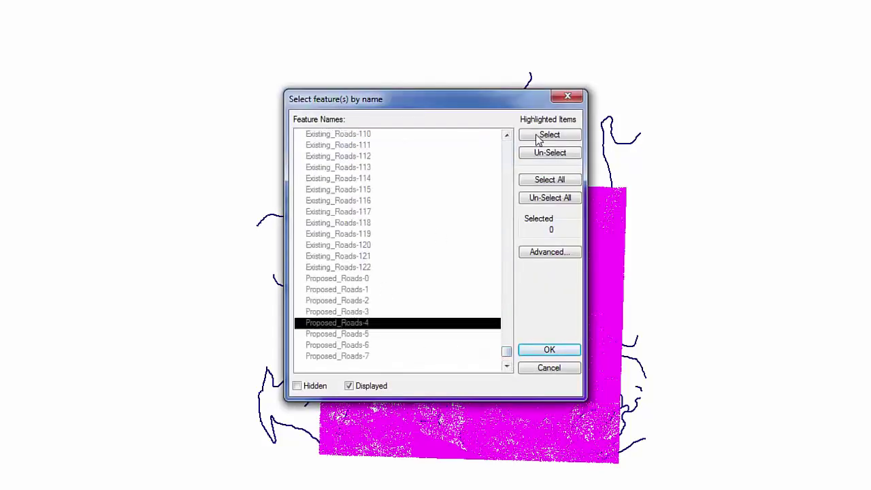
left_click(534, 351)
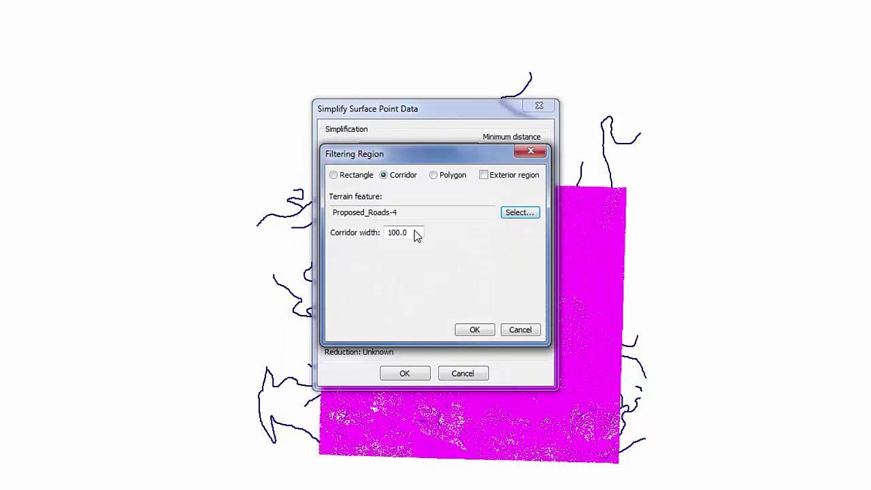
key("Return")
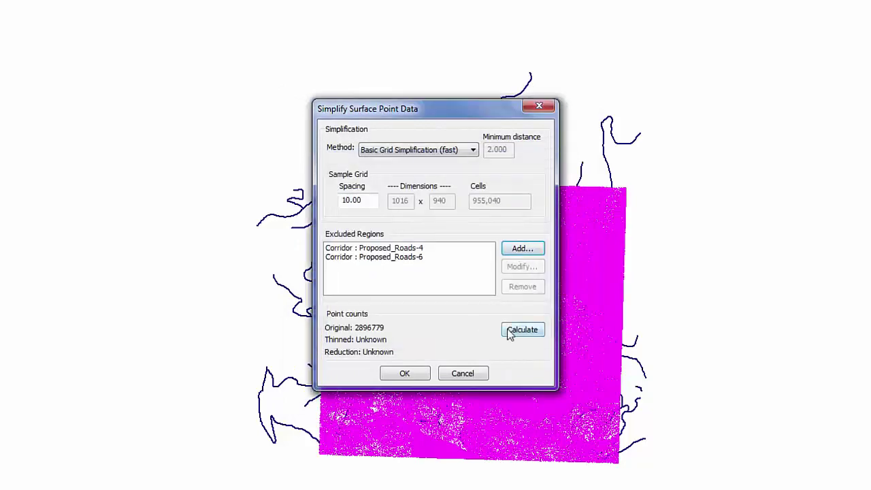
left_click(405, 370)
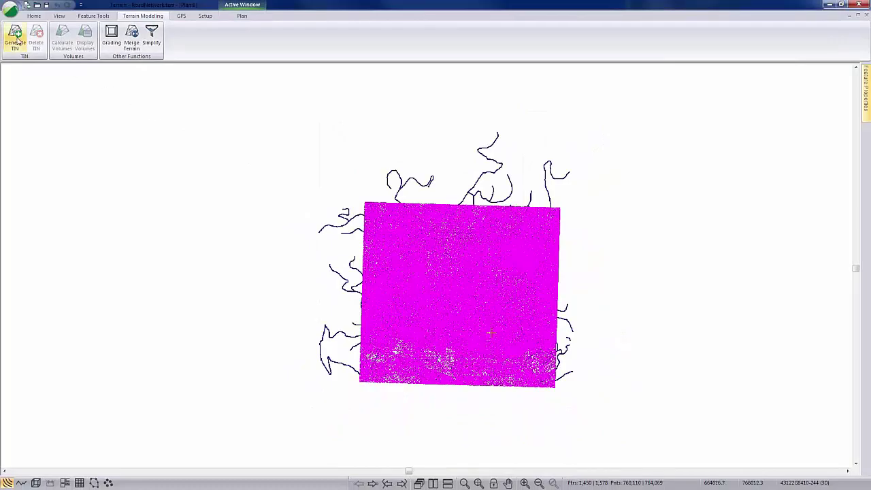
Generate the TIN with 10 m major contours, then zoom in on the contours.
left_click(16, 40)
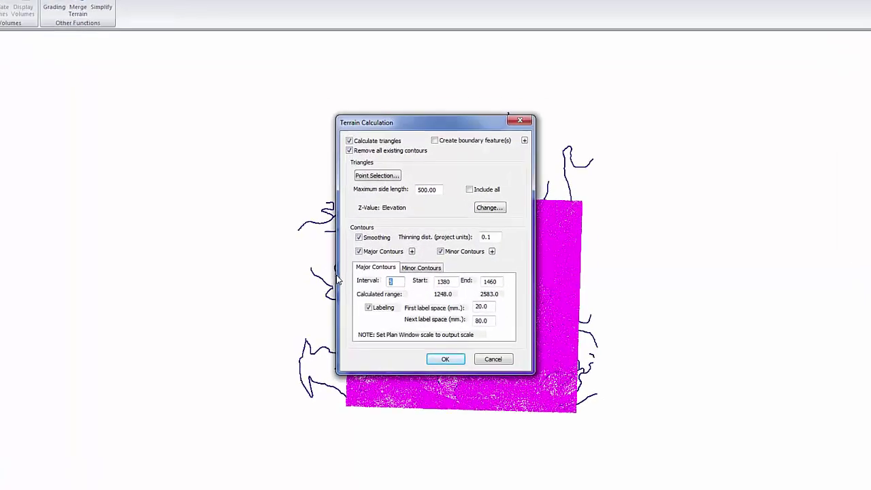
type("10")
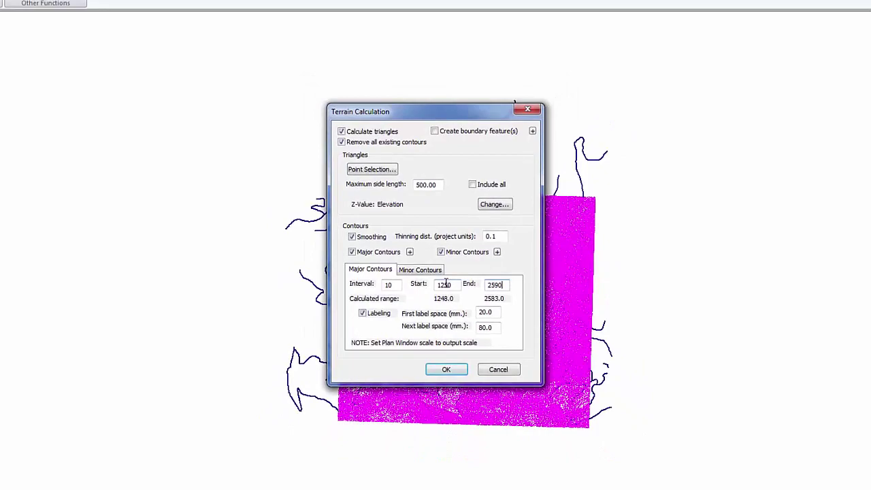
left_click(445, 345)
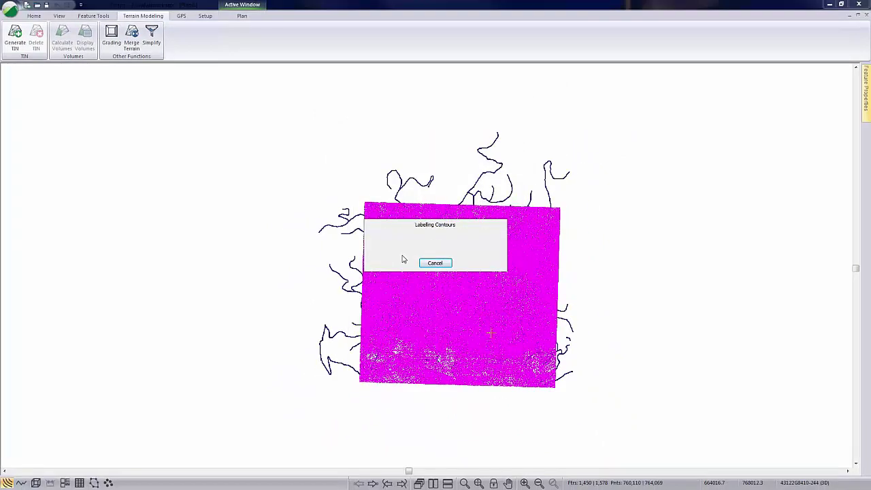
scroll(408, 266, "up", 3)
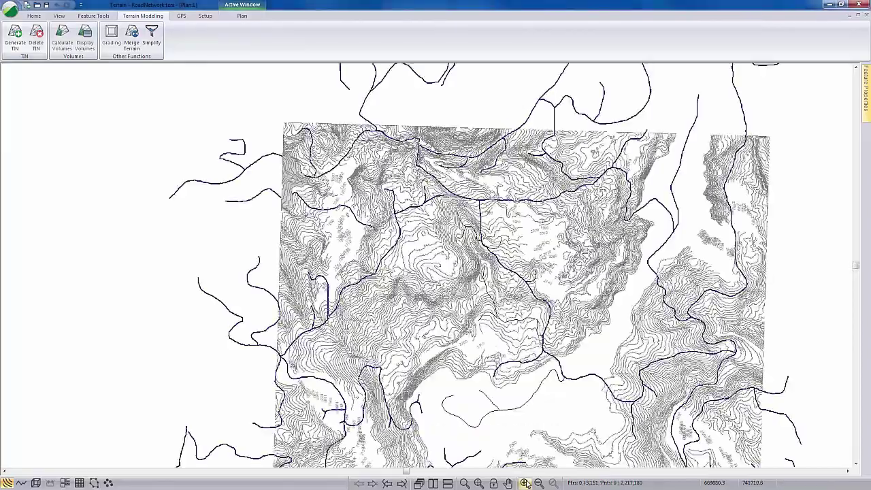
left_click(525, 482)
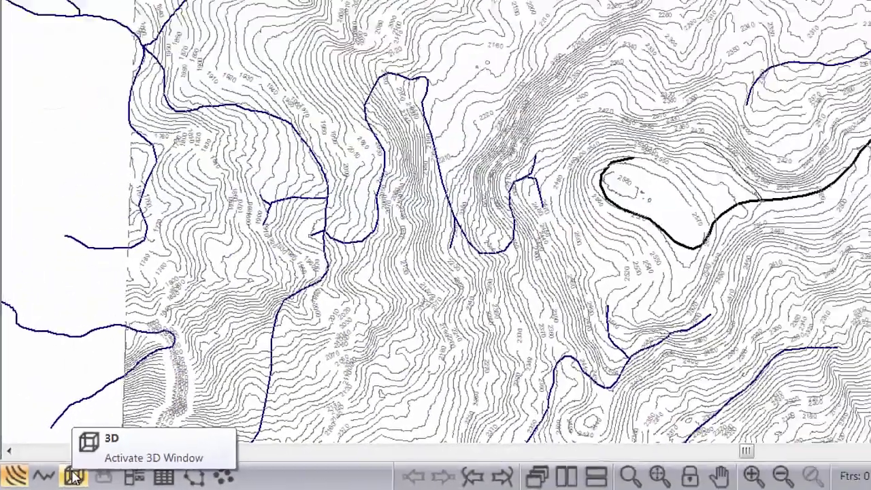
Show the contoured terrain in 3D and orbit it for inspection.
left_click(116, 469)
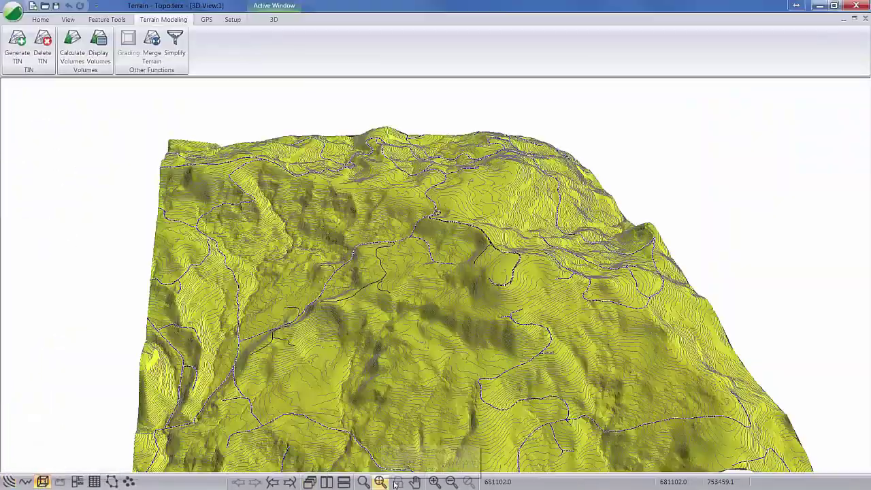
mouse_move(483, 382)
left_mouse_down()
mouse_move(406, 389)
mouse_move(427, 360)
mouse_move(443, 291)
mouse_move(417, 265)
left_mouse_up()
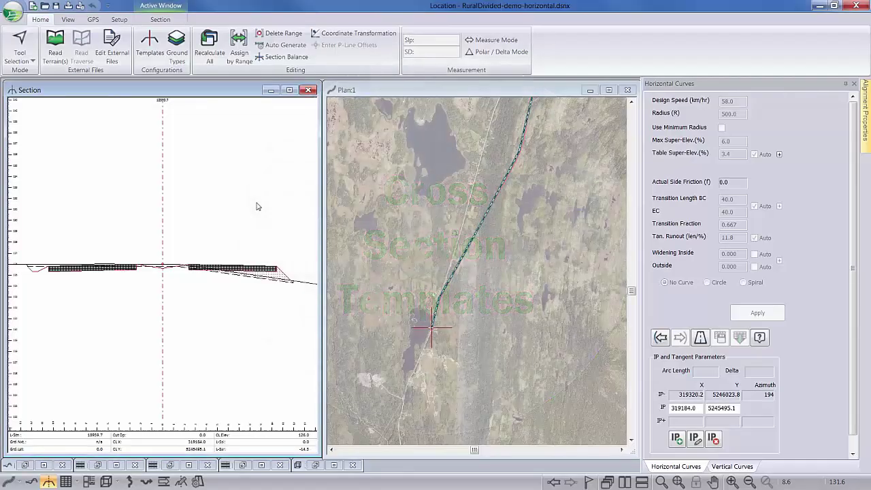
Set Rural XI - Median AcpWidth to 12, then preview cut, fill and slope cases.
left_click(151, 48)
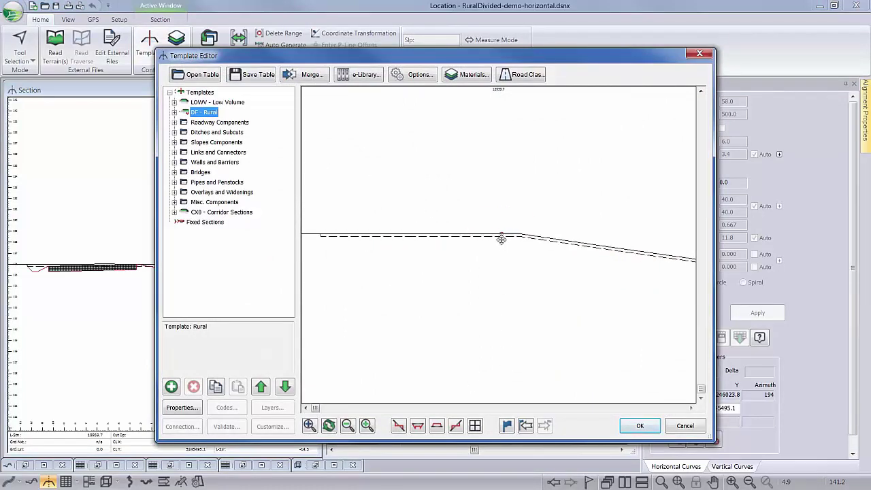
mouse_move(501, 240)
left_mouse_down()
mouse_move(502, 199)
mouse_move(506, 345)
left_mouse_up()
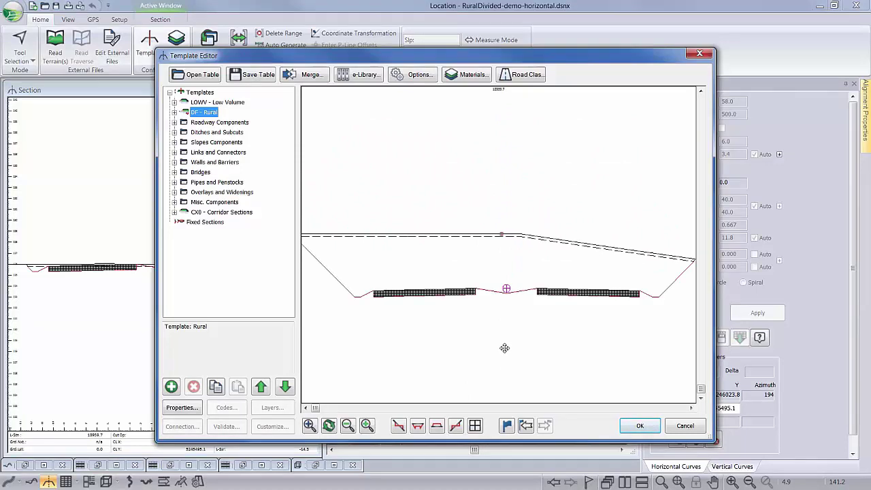
left_click(174, 112)
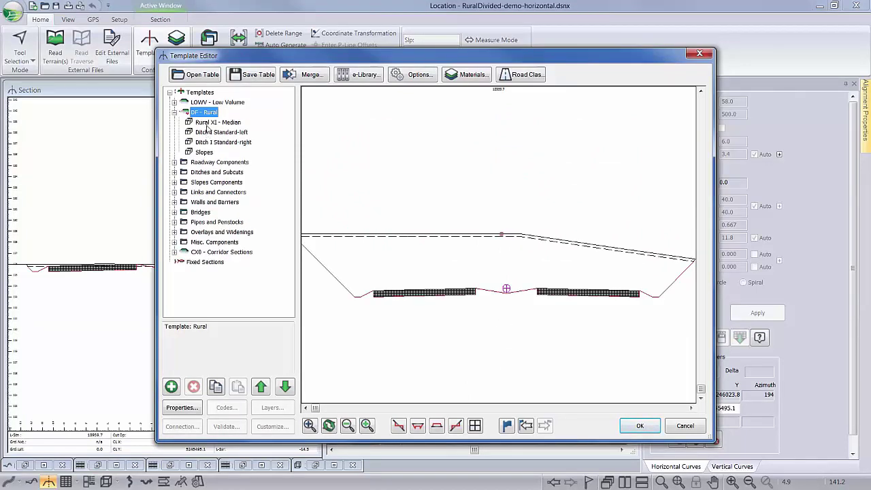
double_click(207, 123)
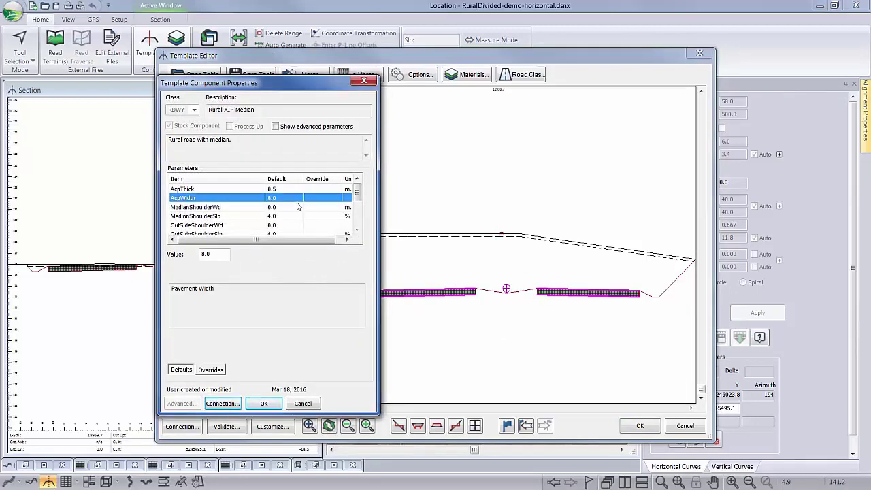
double_click(208, 255)
type("1")
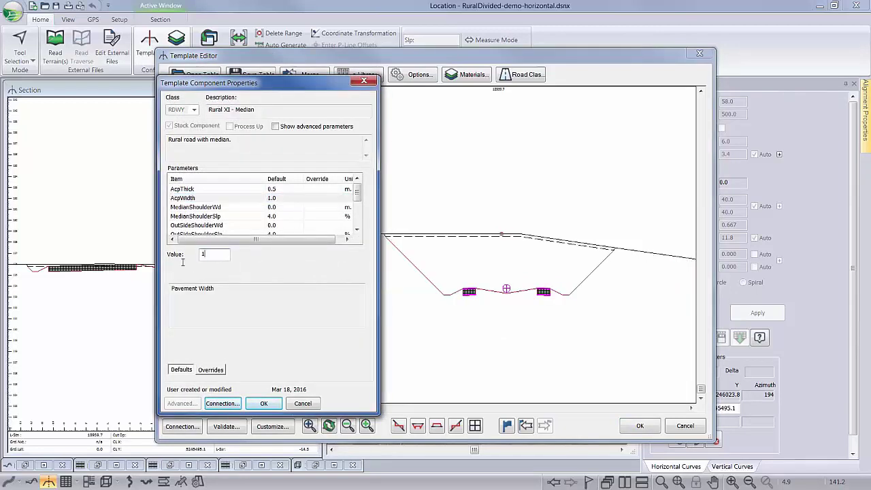
type("2")
left_click_drag(274, 85, 194, 70)
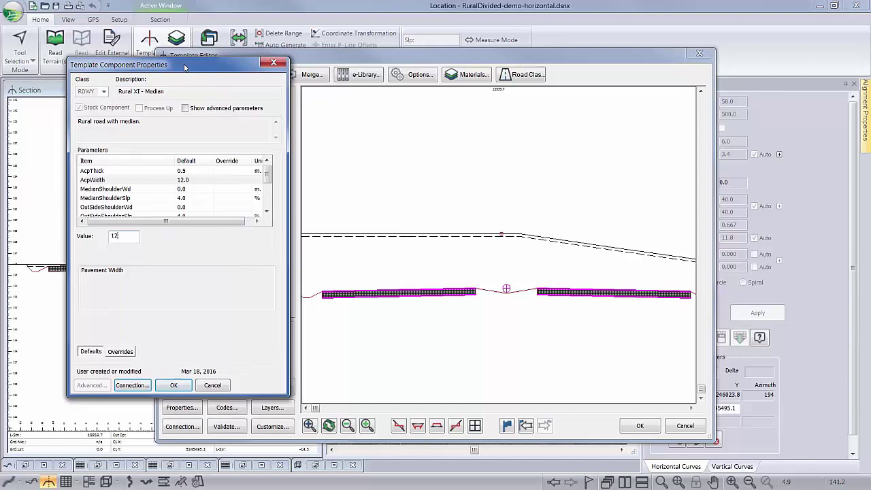
left_click(181, 388)
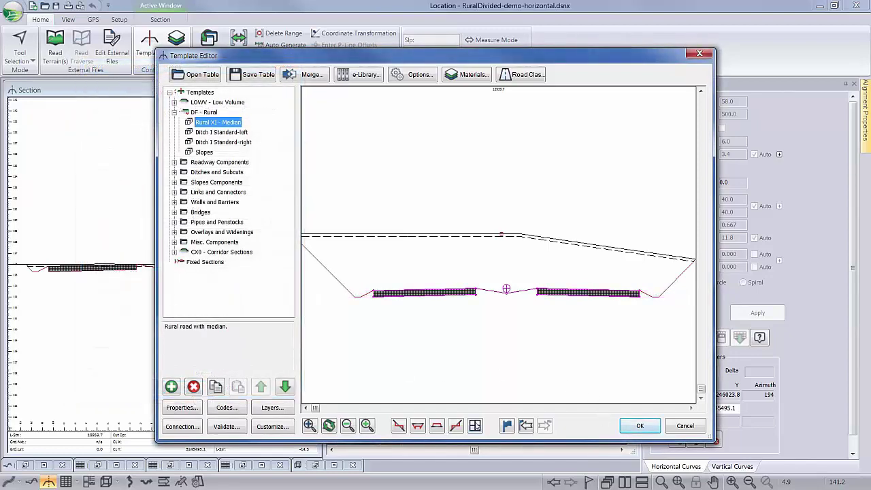
left_click(475, 425)
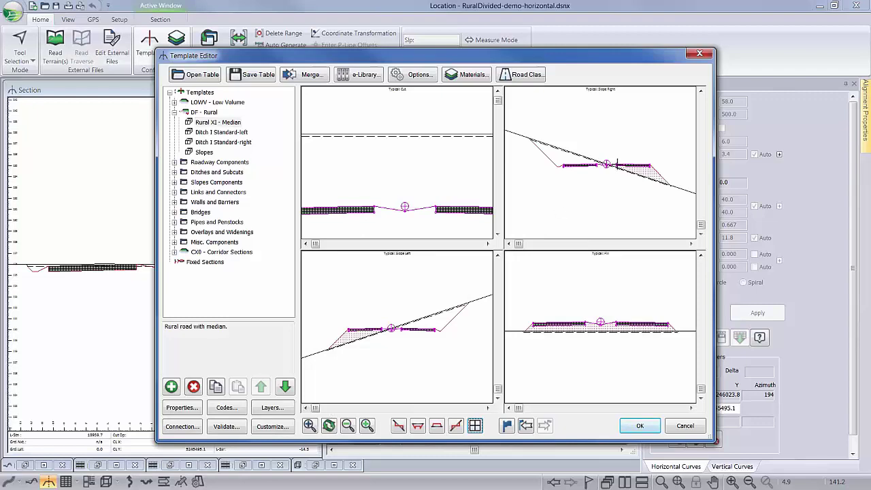
left_click_drag(617, 163, 615, 162)
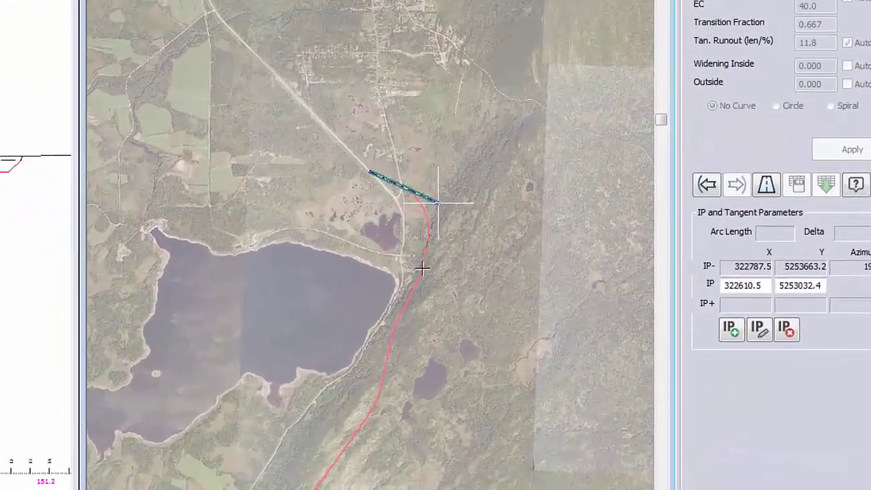
Place successive alignment points southeast and south of the lake to fix the tangents.
left_click(422, 251)
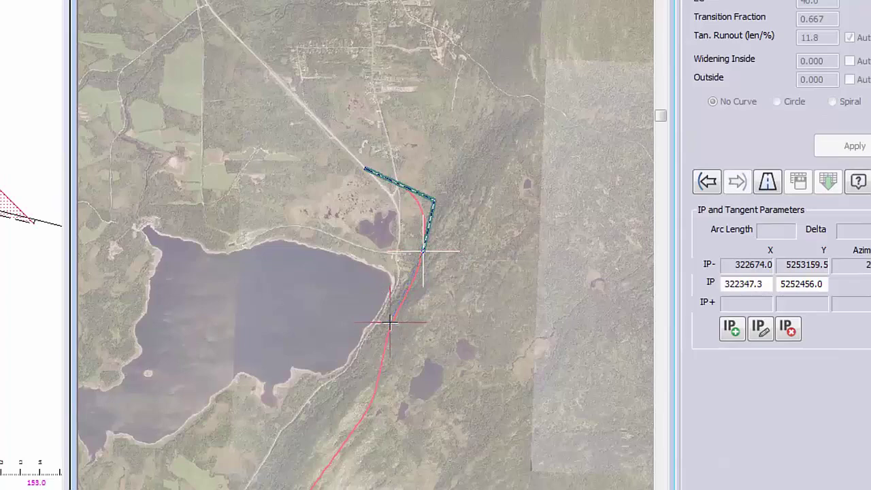
left_click(362, 420)
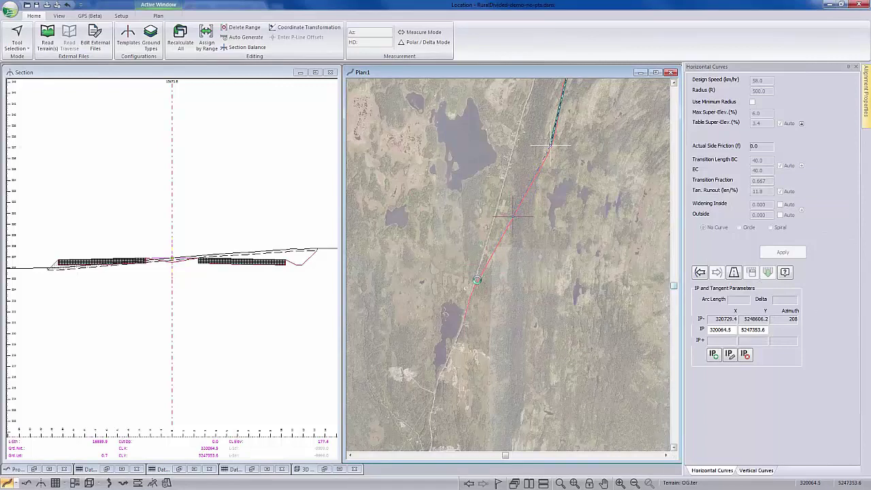
left_click(470, 291)
left_click(470, 290)
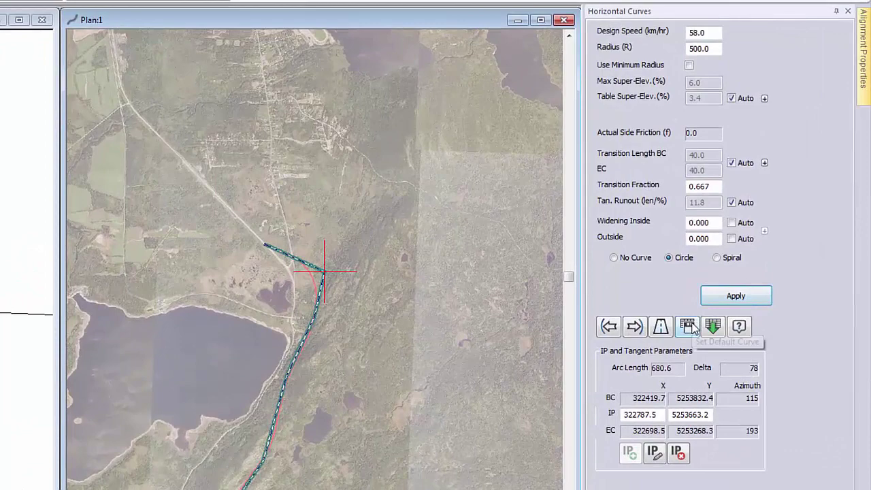
Apply default circular curves at successive IPs, giving the lakeside curve a 1500 m radius.
left_click(733, 299)
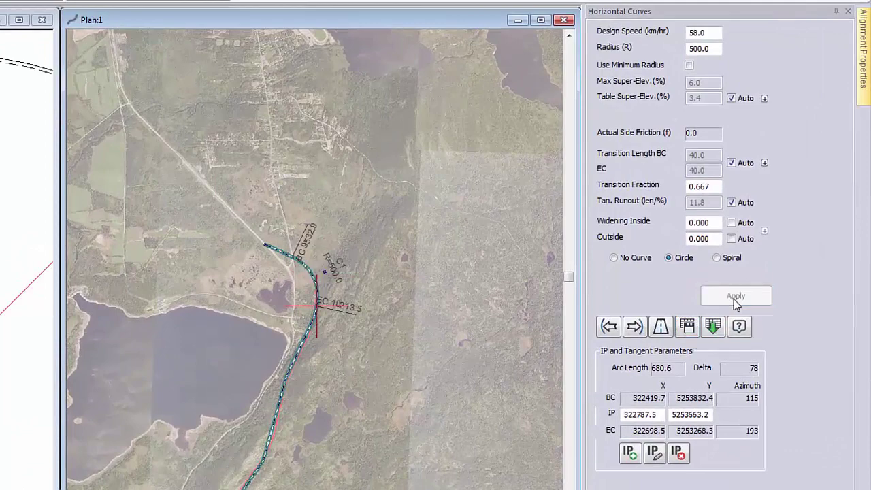
left_click(634, 327)
left_click(683, 259)
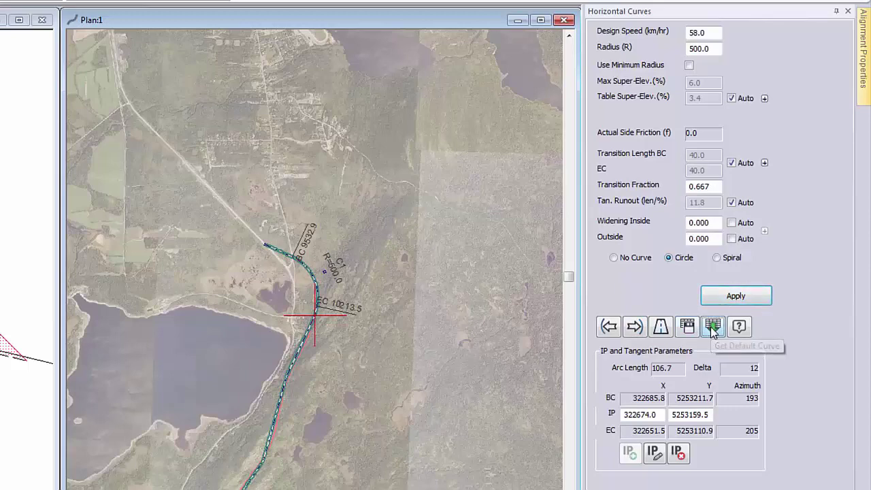
left_click(732, 299)
left_click(732, 302)
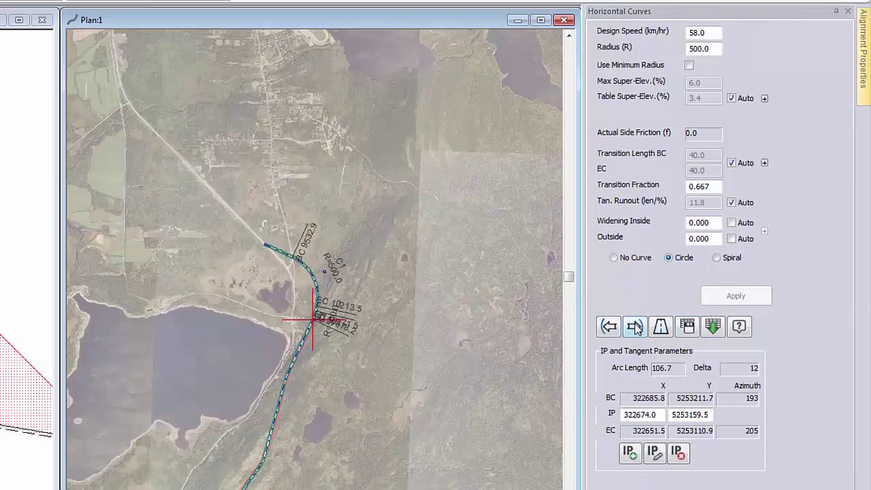
left_click(634, 327)
left_click(712, 327)
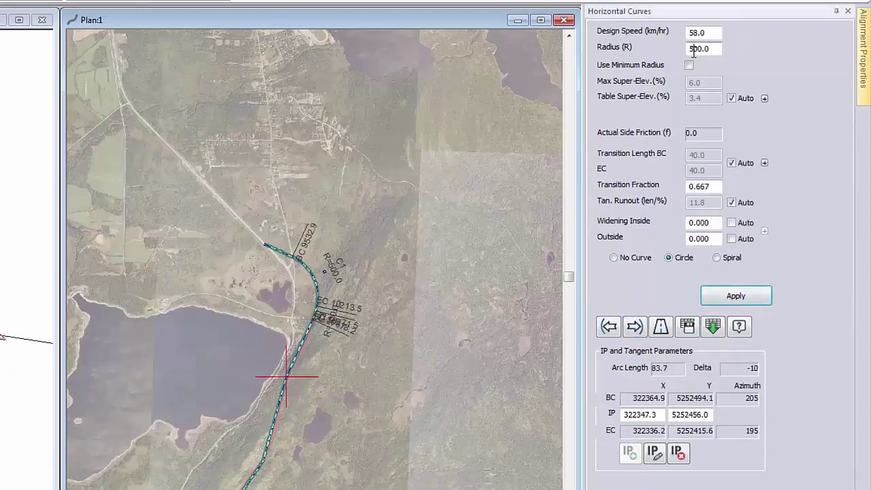
type("15")
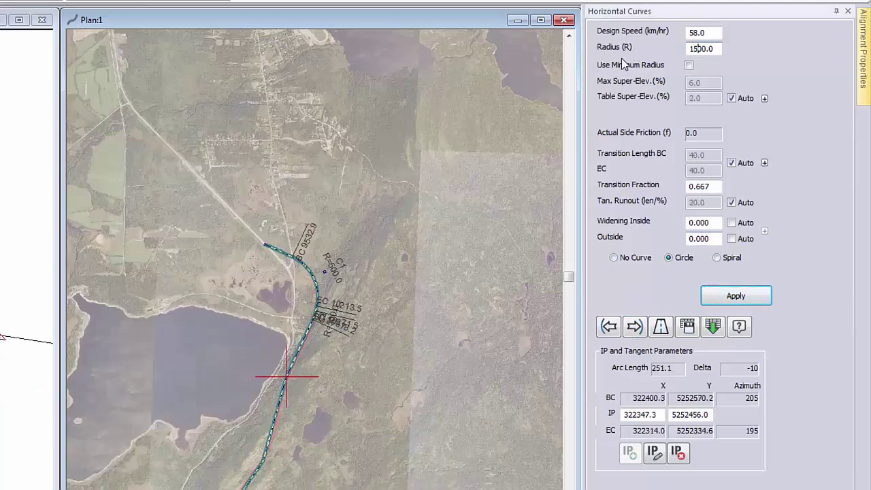
left_click(735, 298)
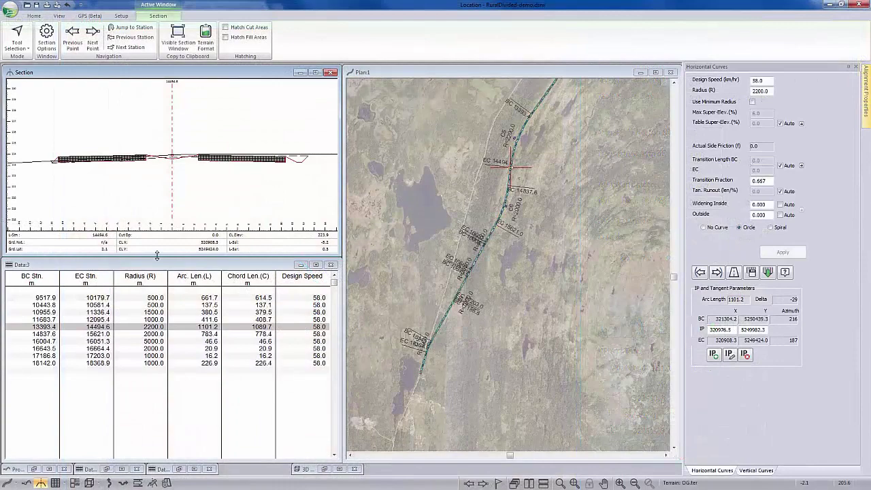
Jump to the curves starting at stations 9517.9, 11683.7, 16004.7 and 17186.8.
left_click_drag(157, 255, 156, 254)
left_click(49, 298)
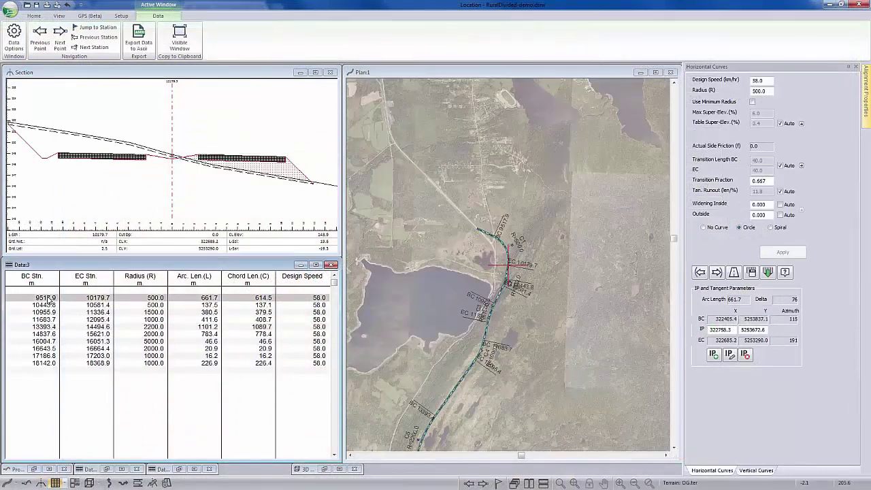
left_click(42, 321)
left_click(42, 342)
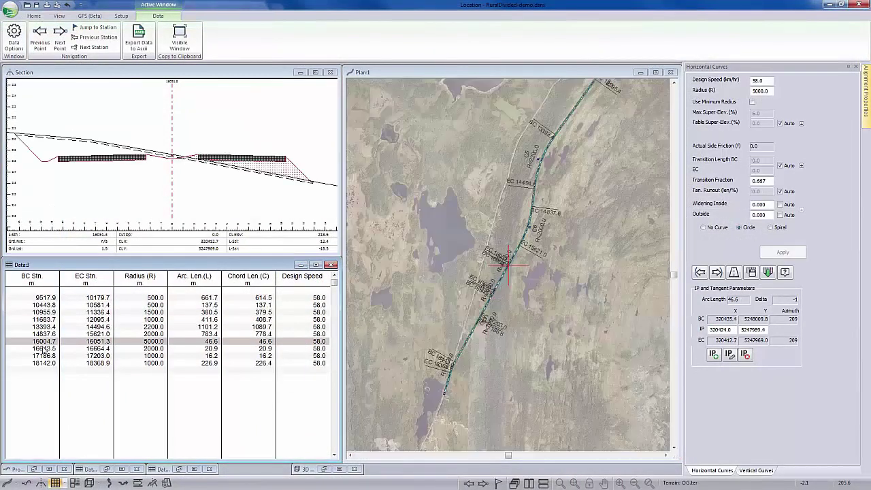
left_click(64, 355)
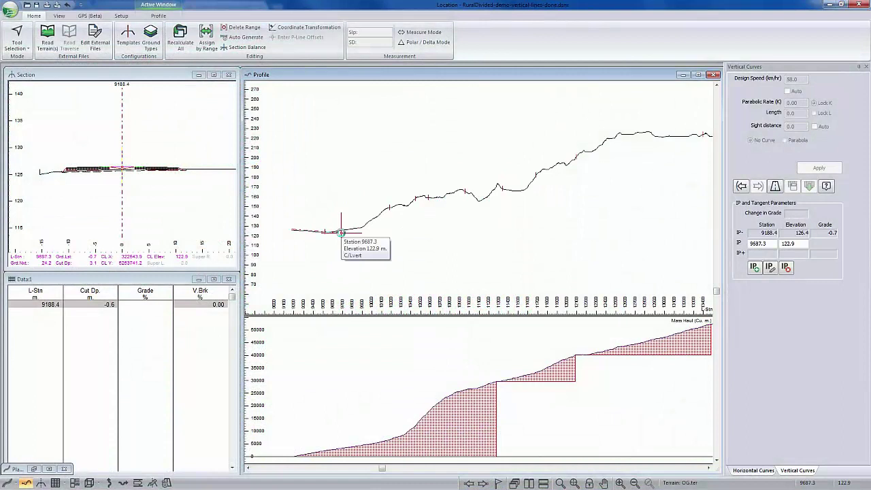
Fix vertical IPs at stations 9687.3, 10356.8, 10729.9, 11101.6, 11528.6, 11802.8 and 12212.7.
left_click(340, 231)
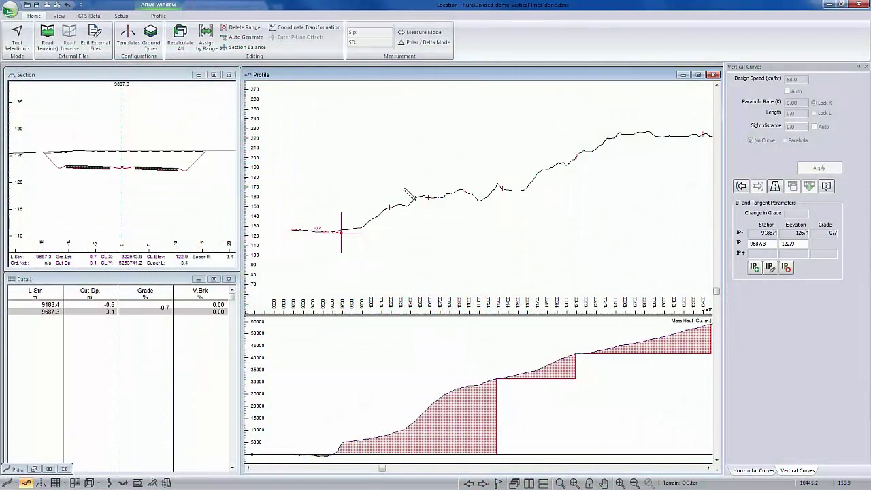
left_click(406, 201)
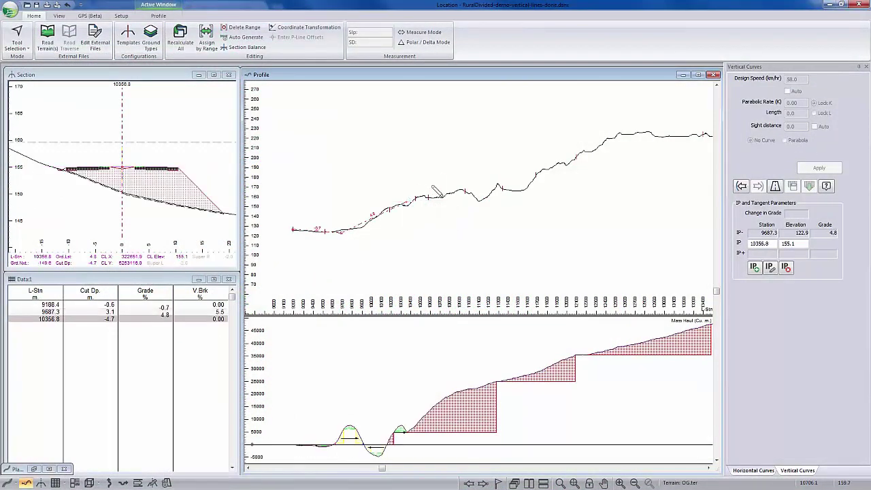
left_click(442, 195)
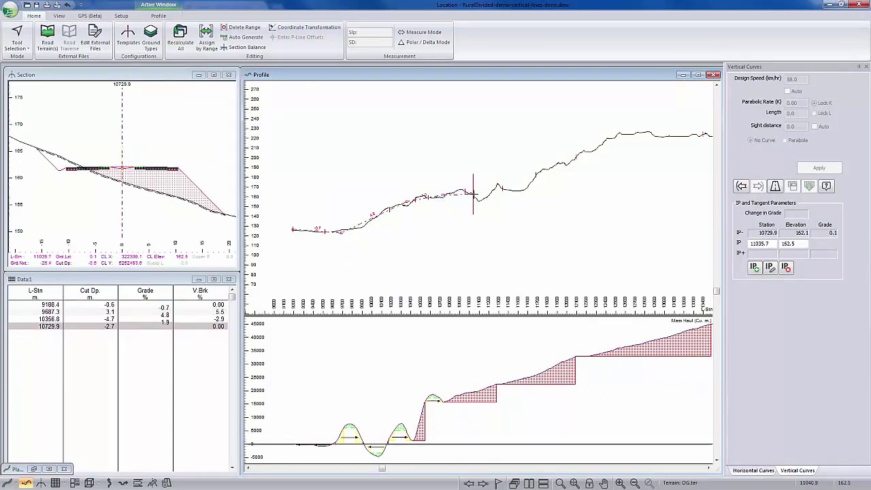
left_click(479, 196)
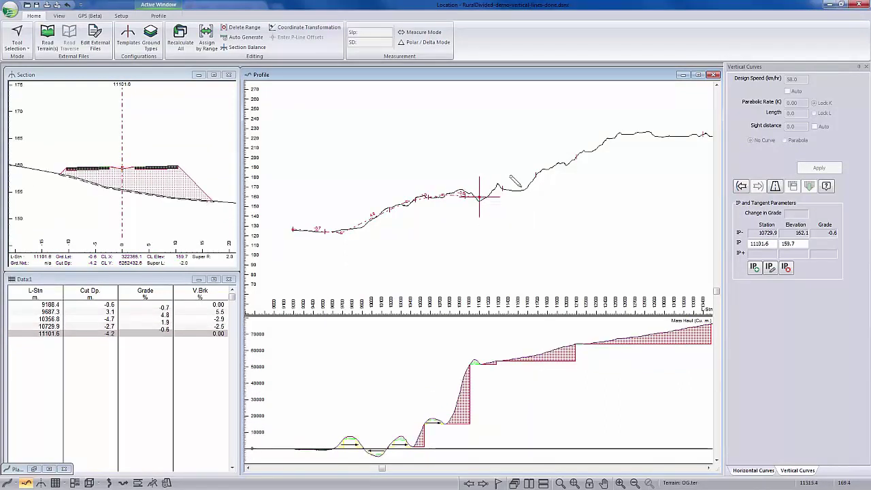
left_click(521, 185)
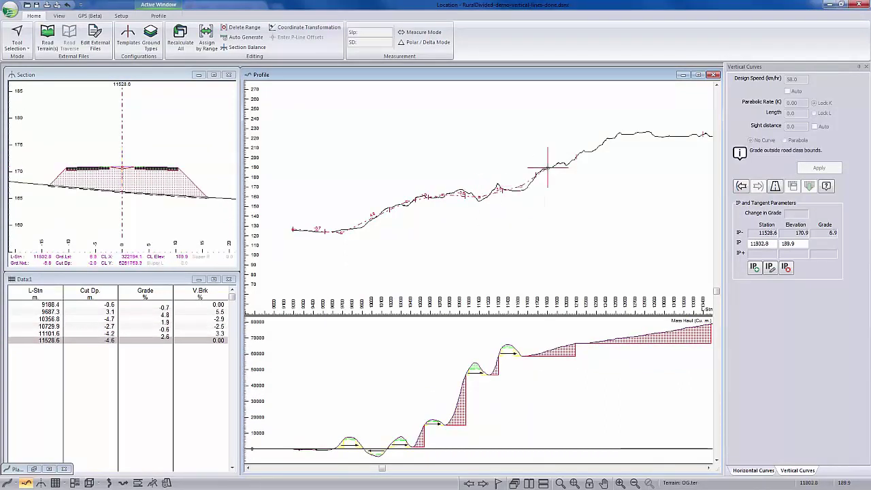
left_click(547, 166)
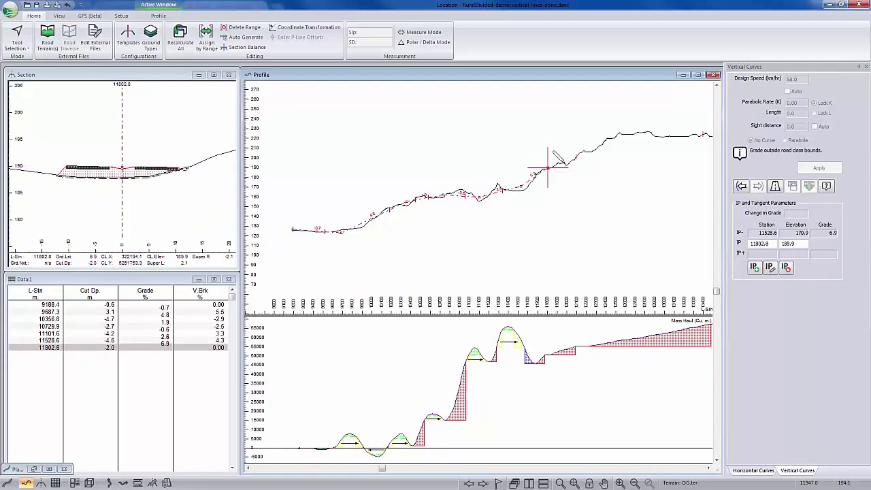
left_click(587, 149)
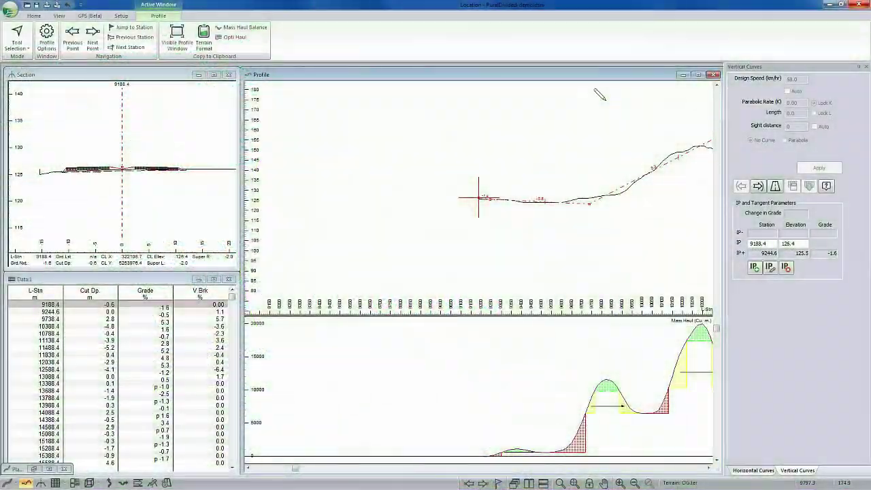
Add parabolic vertical curves at IPs 9244.6, 9738.4 (length 500) and 10388.4 (length 400).
left_click(761, 187)
left_click(785, 140)
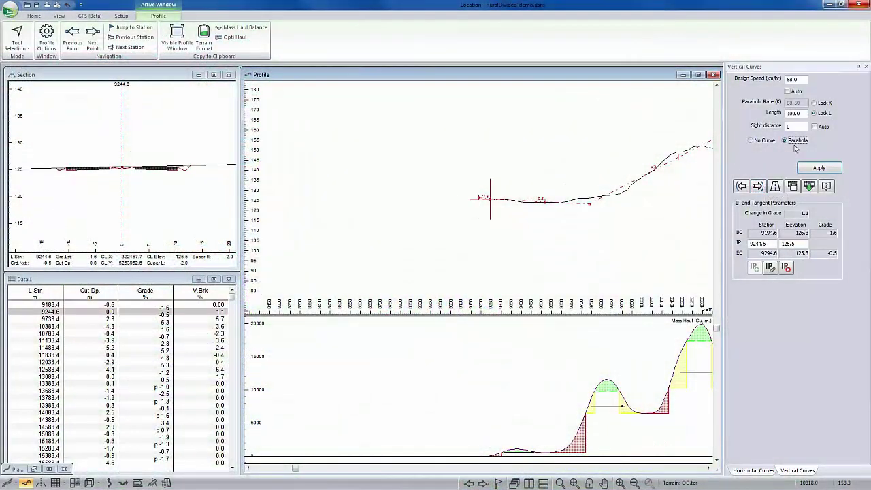
left_click(820, 169)
left_click(758, 185)
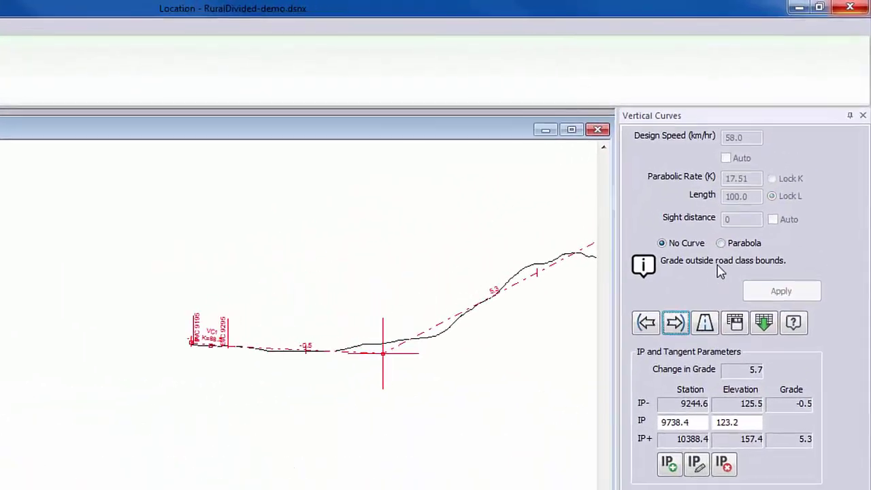
left_click(796, 141)
type("500")
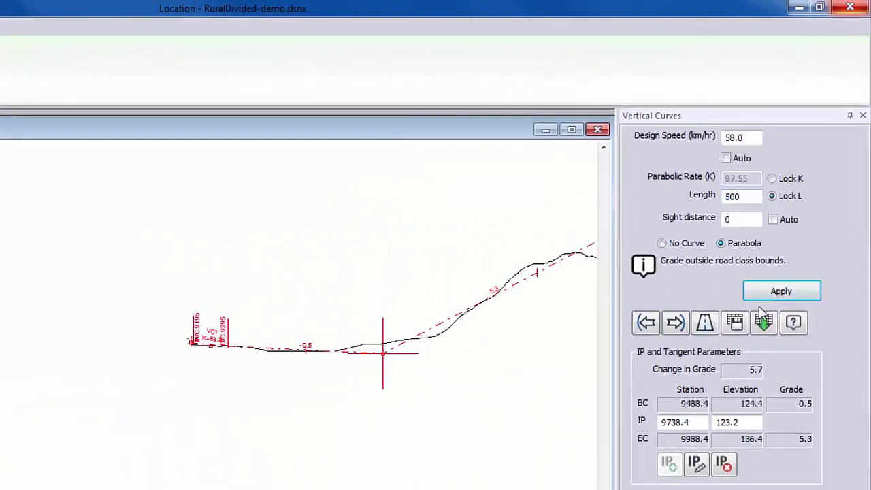
left_click(776, 291)
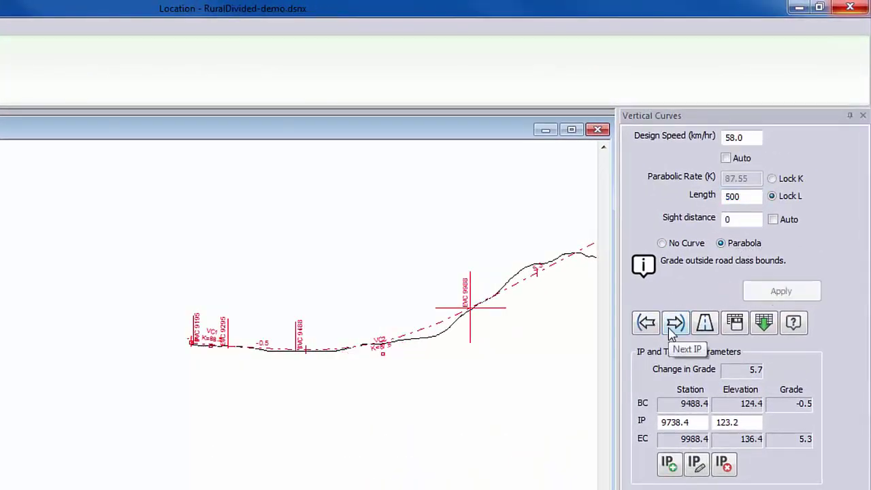
left_click(672, 326)
left_click(763, 322)
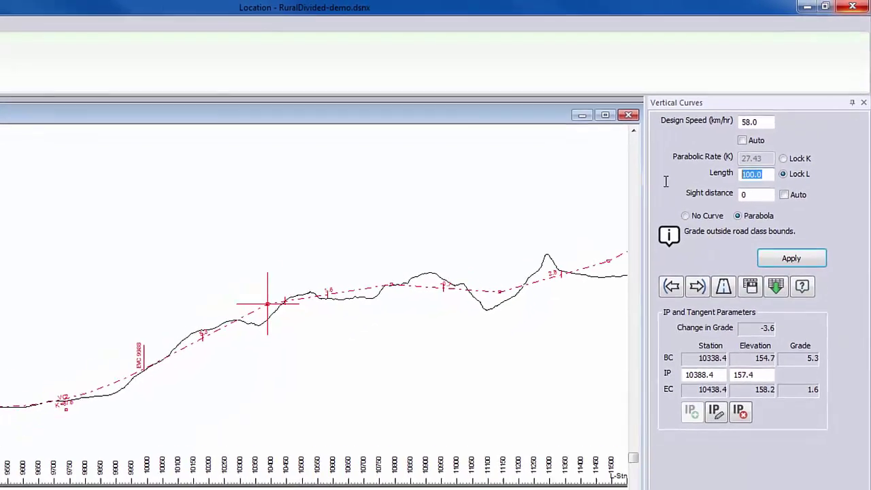
type("400")
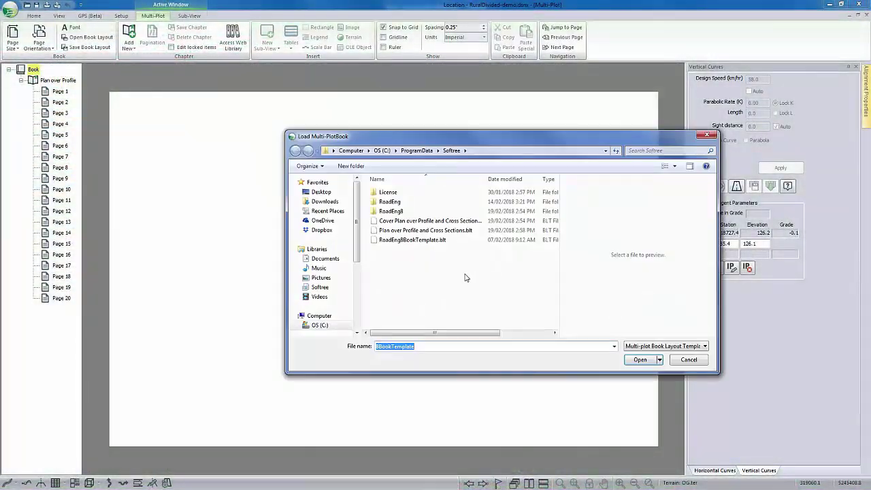
Load the book layout template into the Multi-Plot report.
left_click(428, 230)
left_click(639, 358)
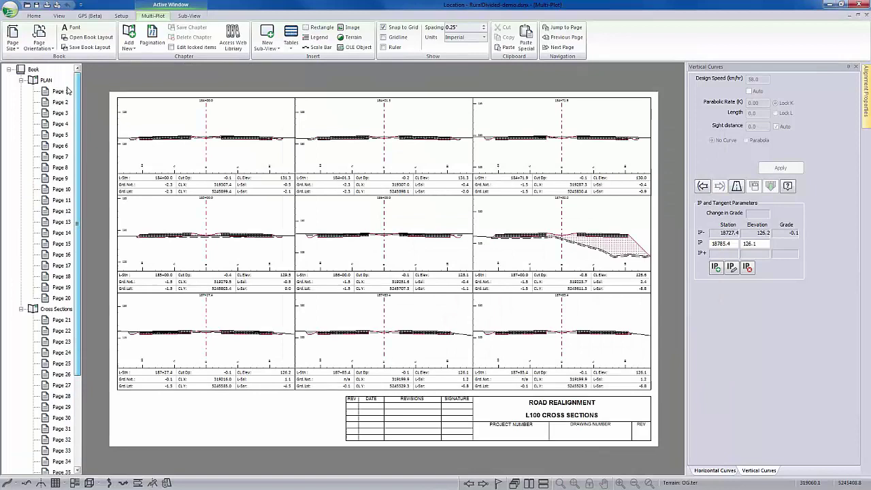
left_click(44, 82)
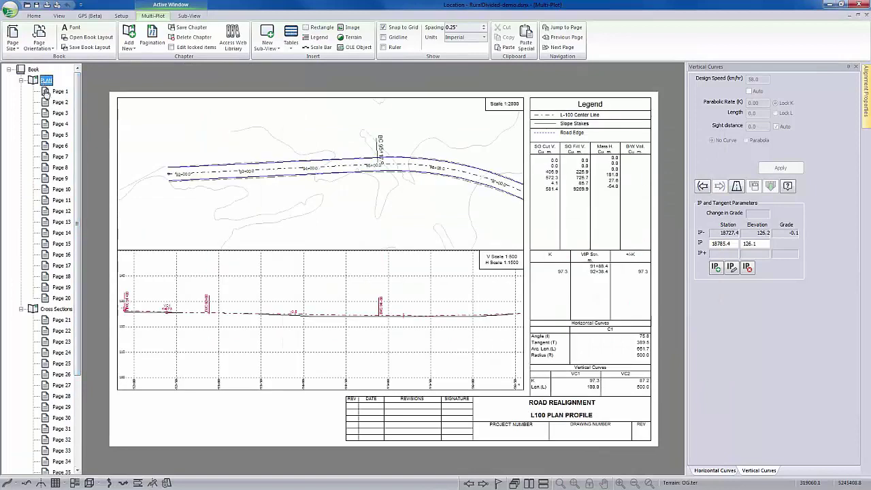
Page through the report's plan-profile and cross-section sheets, ending on the cover page.
left_click(559, 47)
left_click(559, 48)
left_click(558, 49)
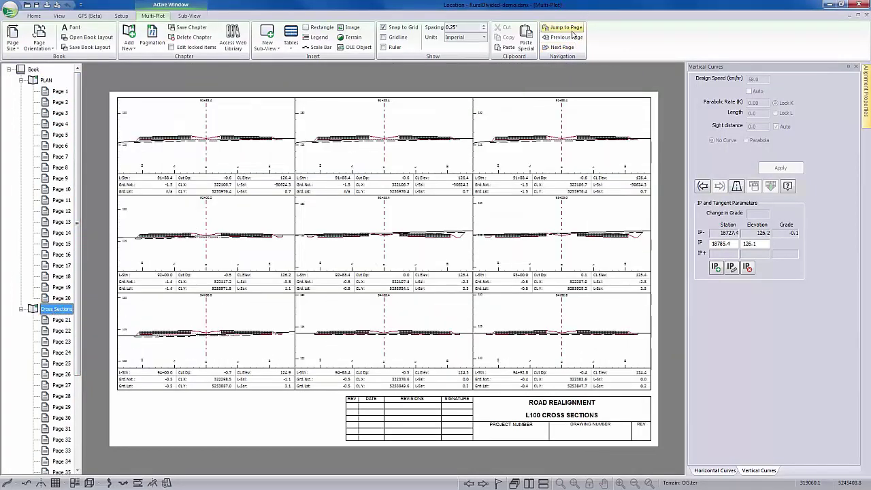
left_click(554, 50)
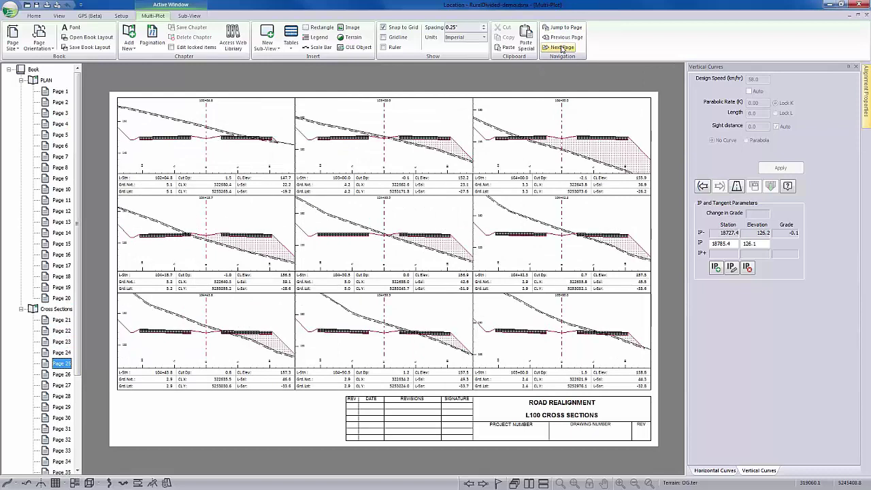
left_click(21, 81)
left_click(32, 80)
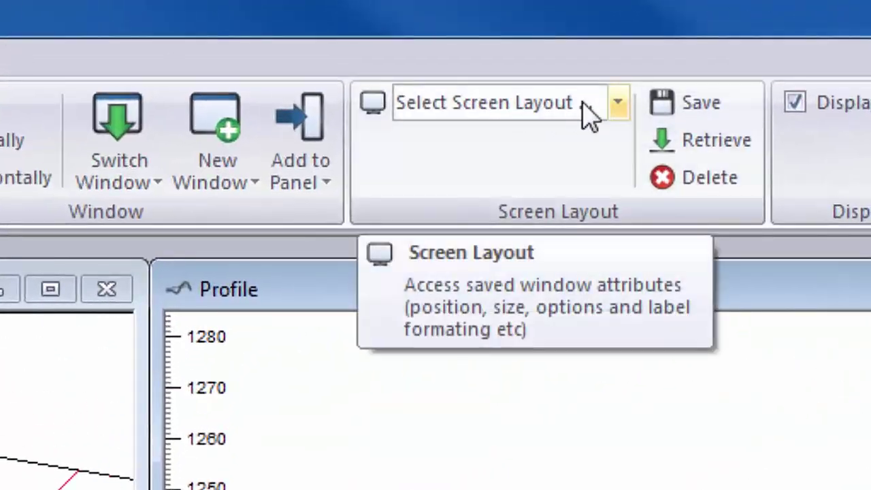
Switch to the training Culvert.dlt screen layout from the Training folder.
left_click(617, 104)
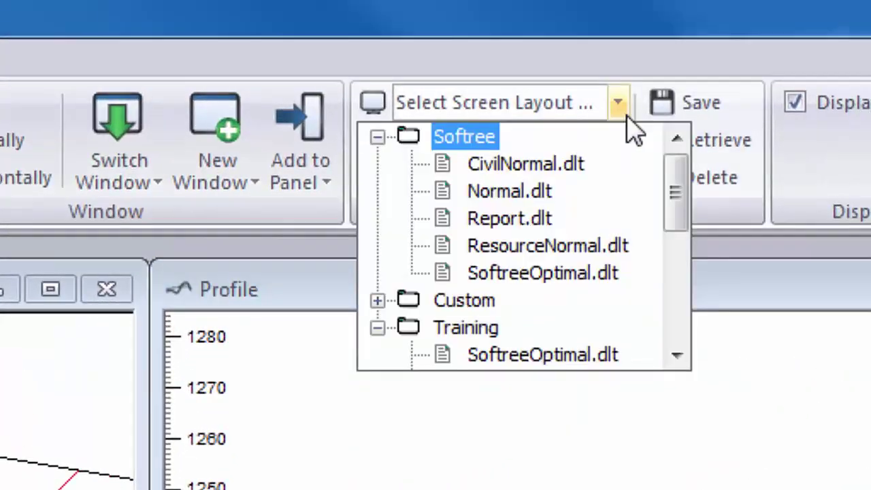
left_click_drag(686, 181, 688, 272)
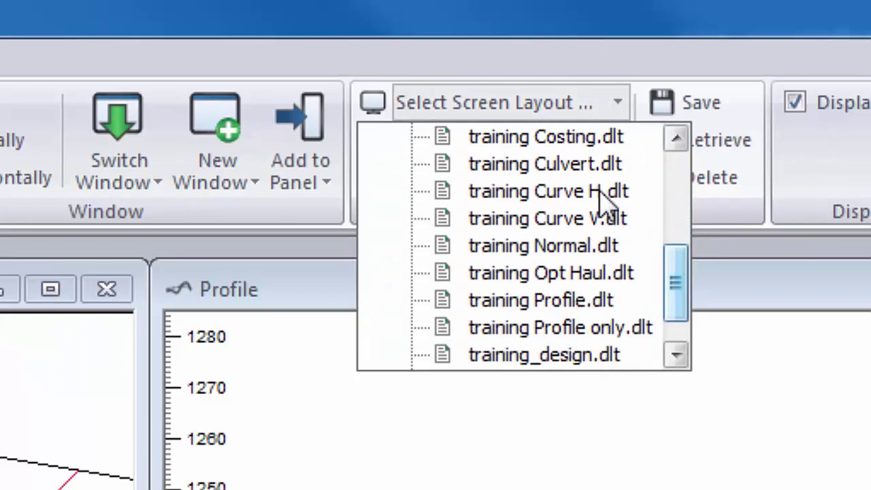
left_click(565, 168)
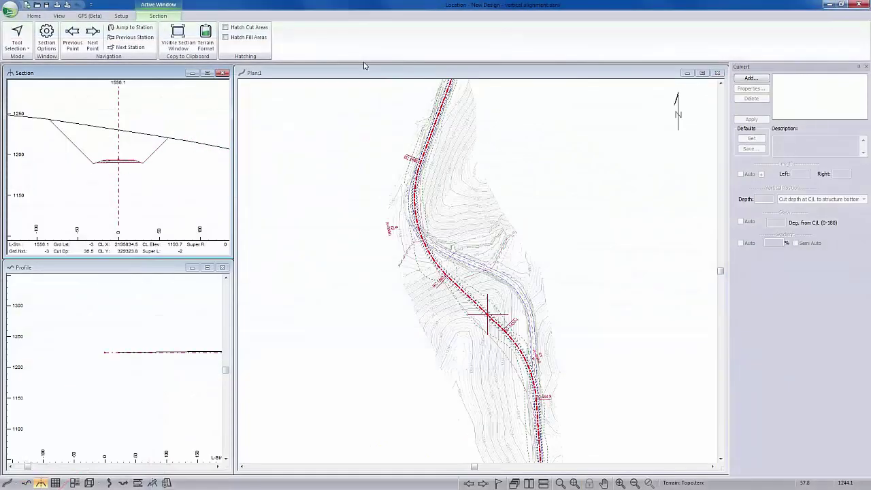
Zoom the plan to the drainage crossing and add a culvert at station 1930.
left_click(442, 264)
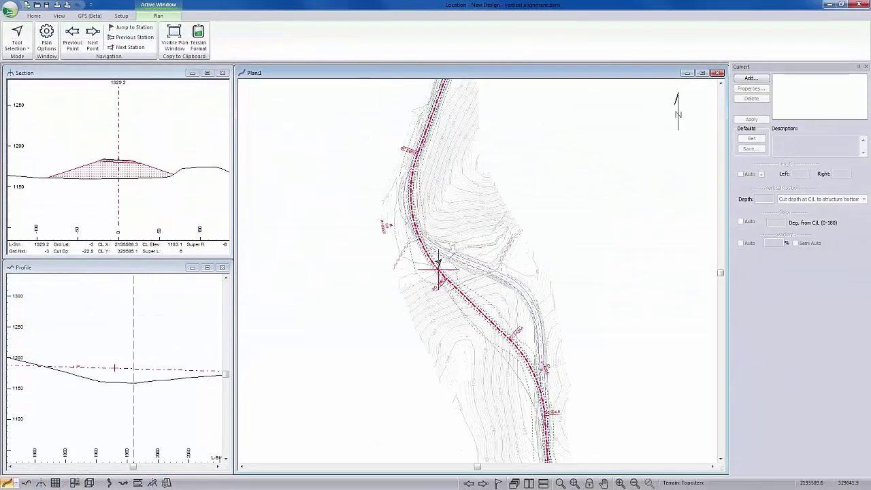
scroll(442, 264, "up", 2)
scroll(443, 263, "up", 2)
scroll(444, 262, "up", 2)
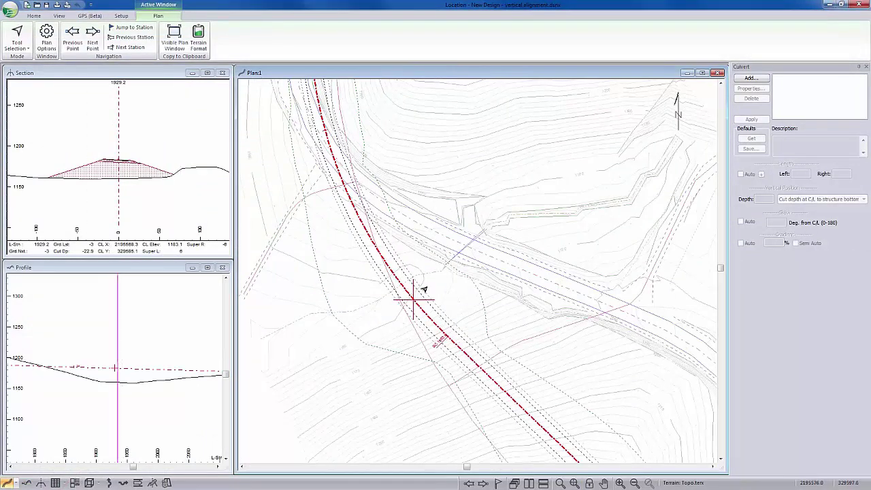
left_click(748, 79)
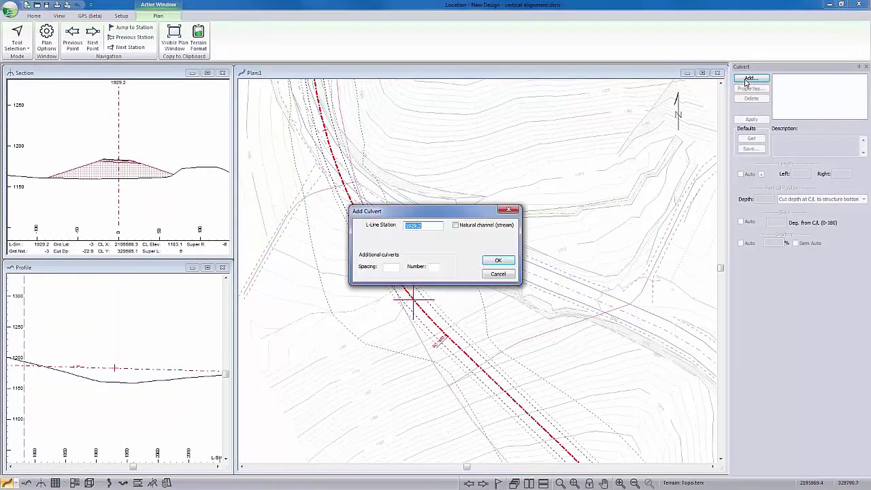
left_click(499, 261)
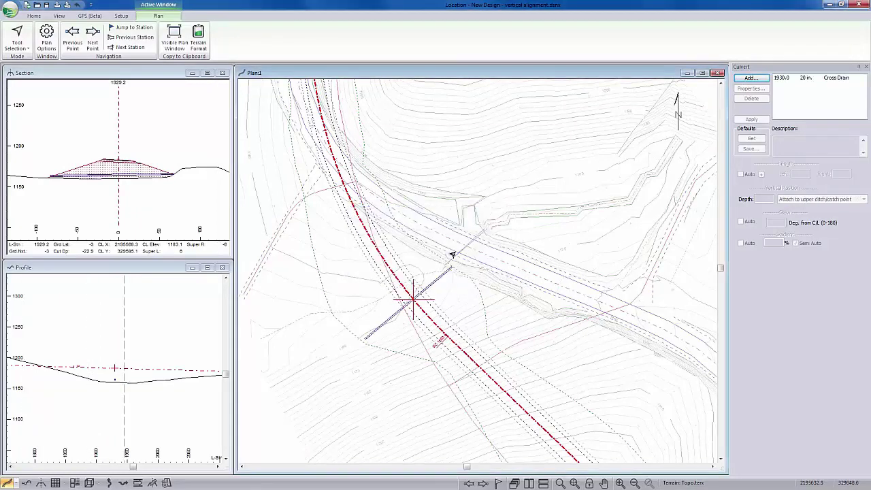
Check the new culvert in enlarged, zoomed Section and Profile views.
double_click(157, 76)
scroll(345, 313, "up", 3)
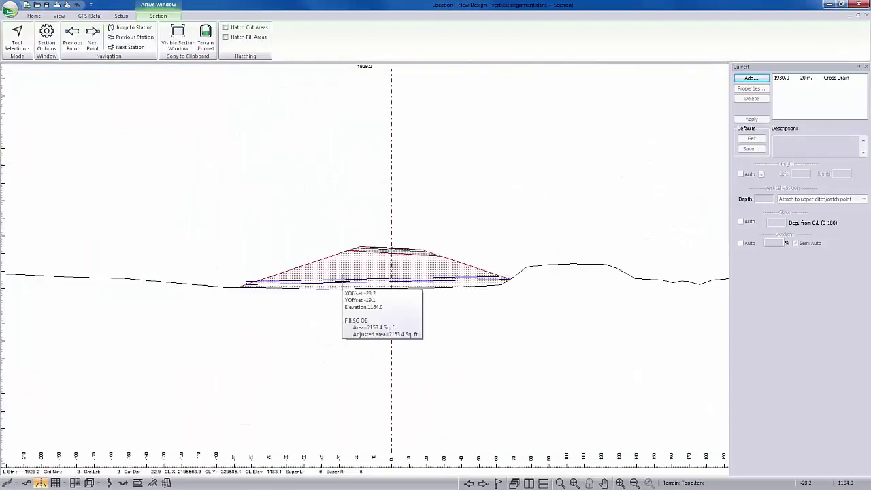
scroll(346, 313, "up", 2)
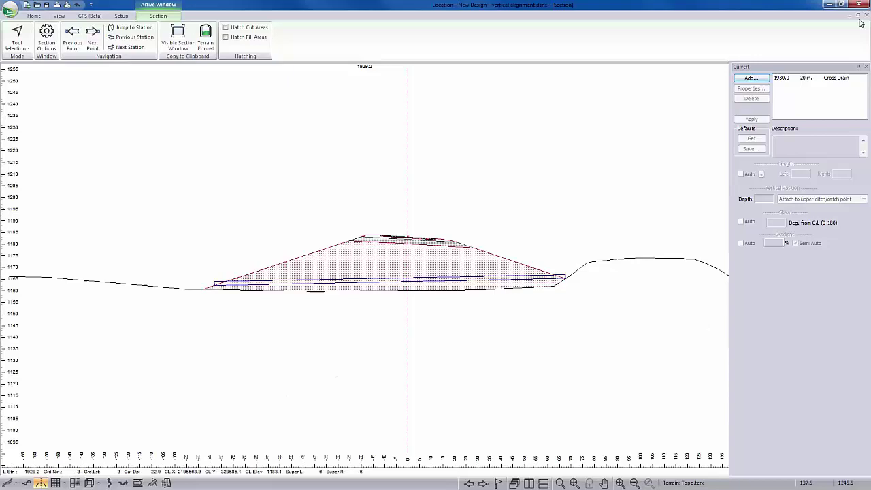
left_click(857, 16)
double_click(133, 267)
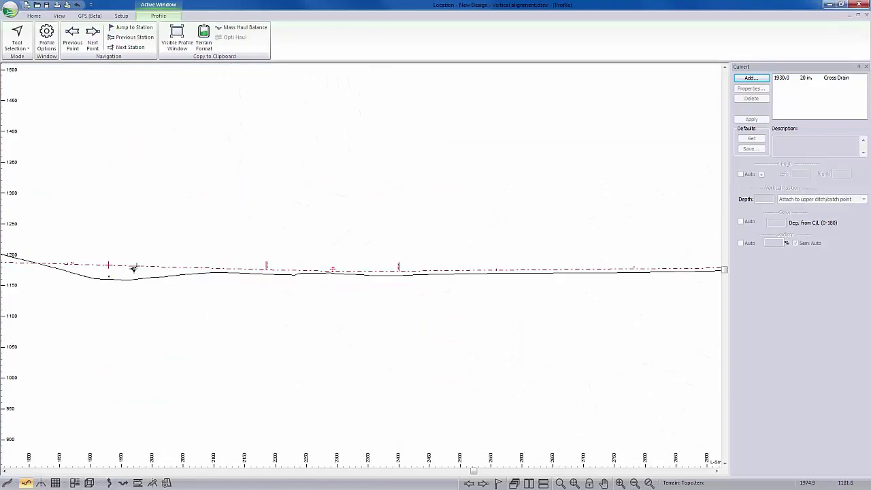
scroll(81, 279, "up", 1)
scroll(390, 281, "up", 1)
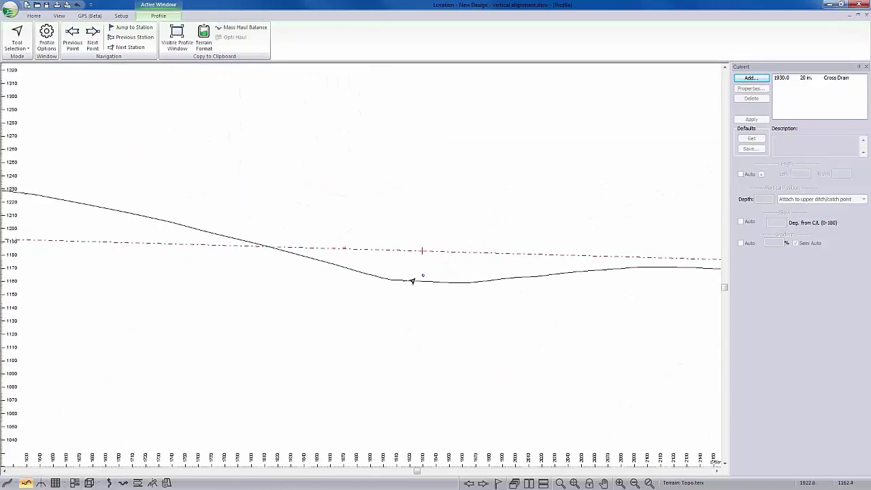
left_click(857, 15)
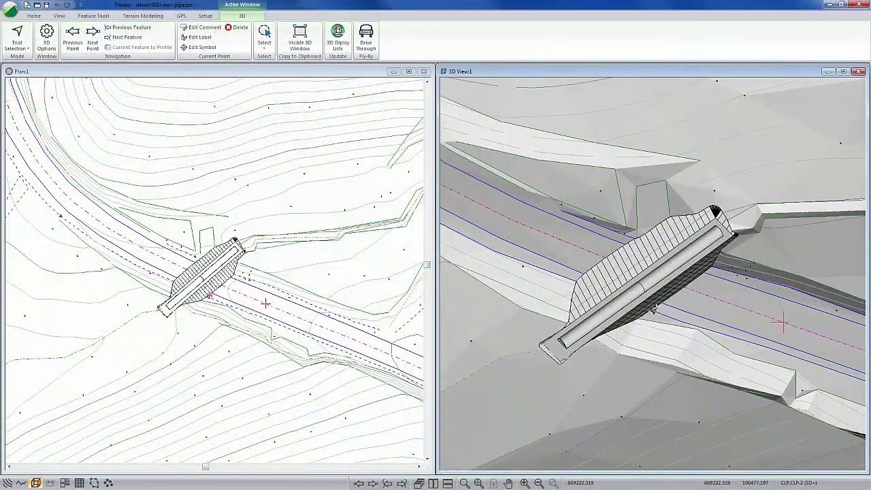
scroll(653, 311, "up", 3)
Zoom and orbit the 3D view to inspect the culvert pipe through the road fill.
mouse_move(721, 300)
left_mouse_down()
mouse_move(697, 229)
mouse_move(702, 170)
left_mouse_up()
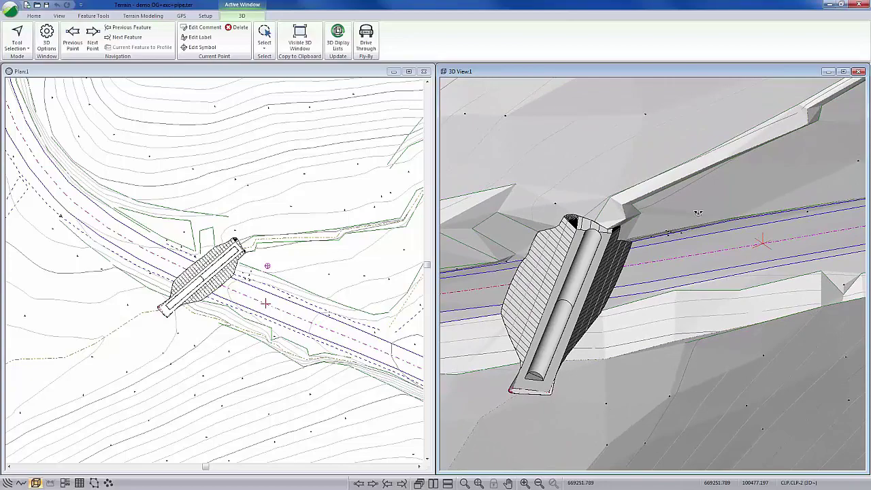